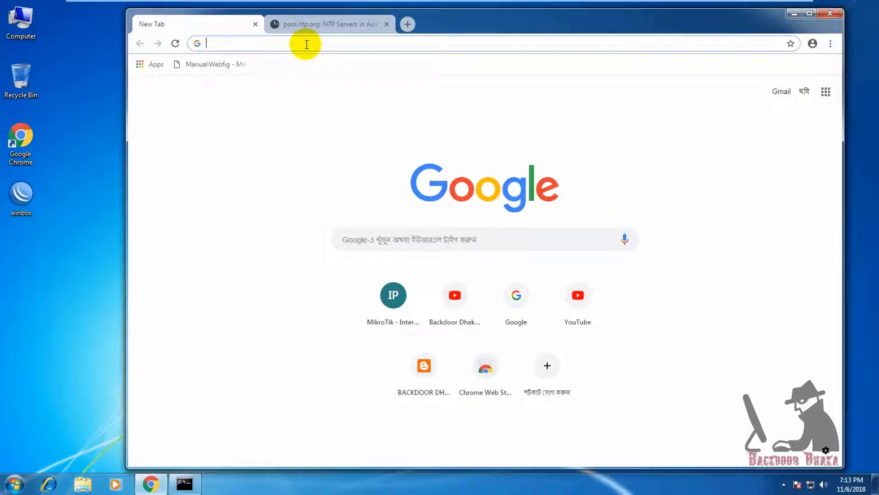
# - Enter the router address 10.10.10. in the new tab's address bar
pyautogui.write('10')
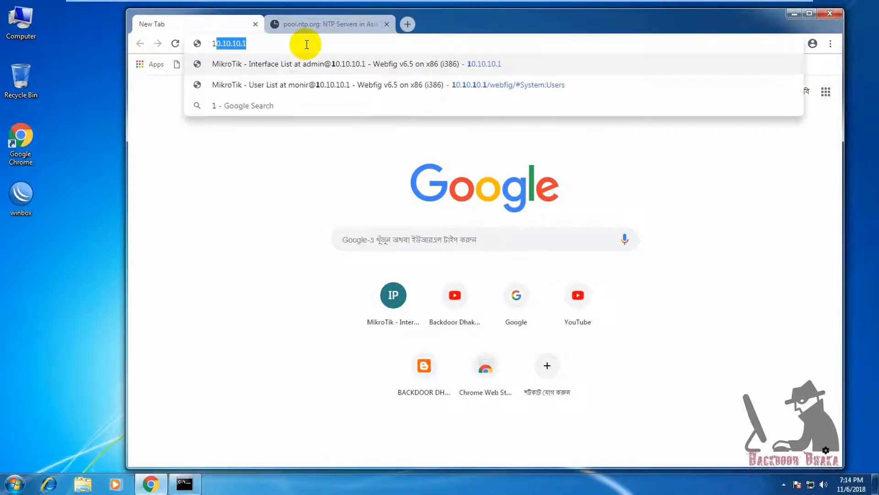
pyautogui.write('.10.10.')
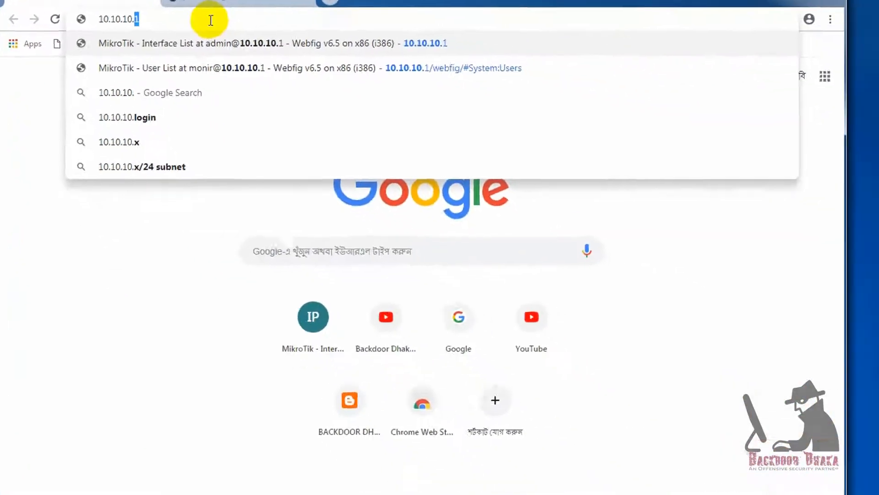
# - Load the 10.10.10.1 WebFig login page and select its URL in the address bar
pyautogui.press('Return')
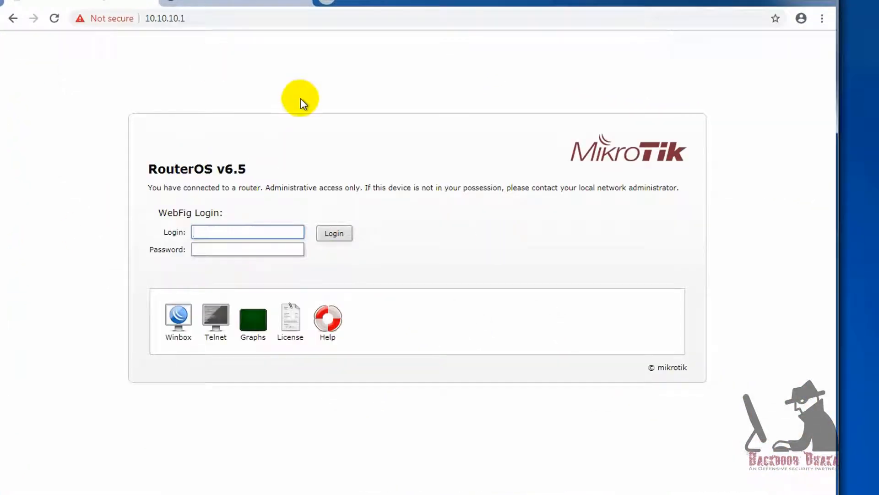
pyautogui.click(196, 17)
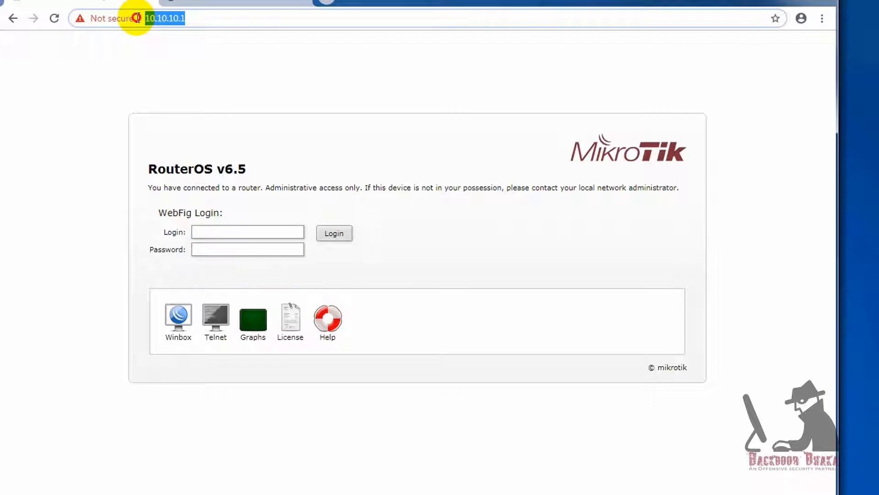
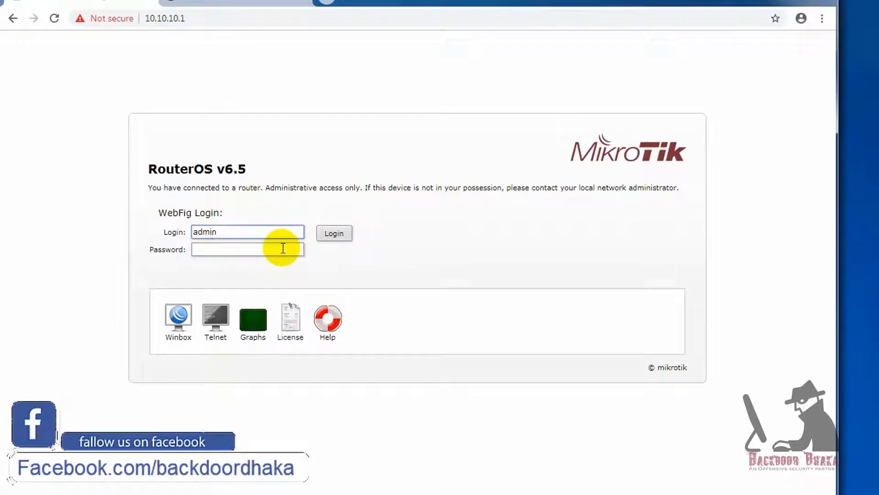
# - Log in to WebFig as admin and expand the System menu
pyautogui.click(334, 234)
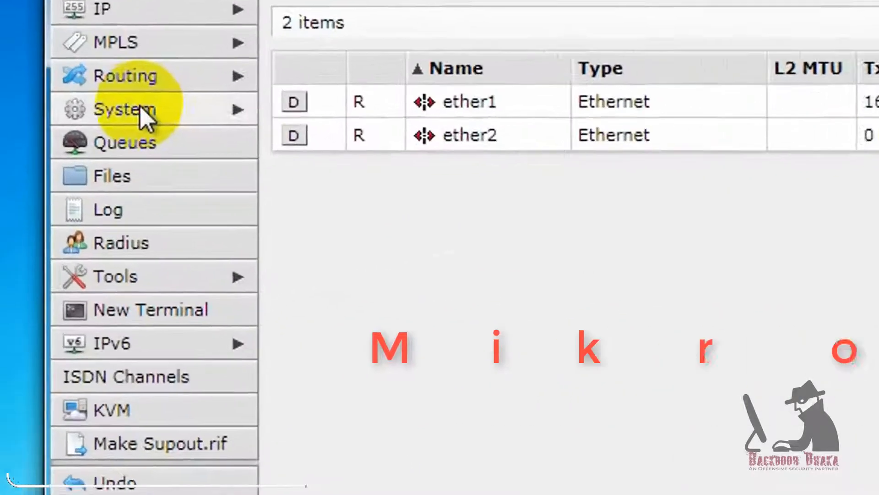
pyautogui.click(59, 188)
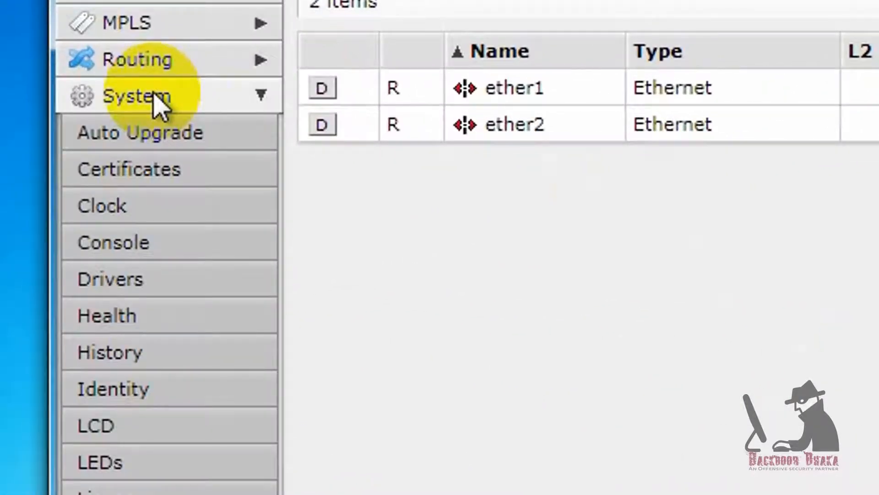
# - Set the router clock's time zone to Asia/Dhaka in System > Clock and apply
pyautogui.click(137, 215)
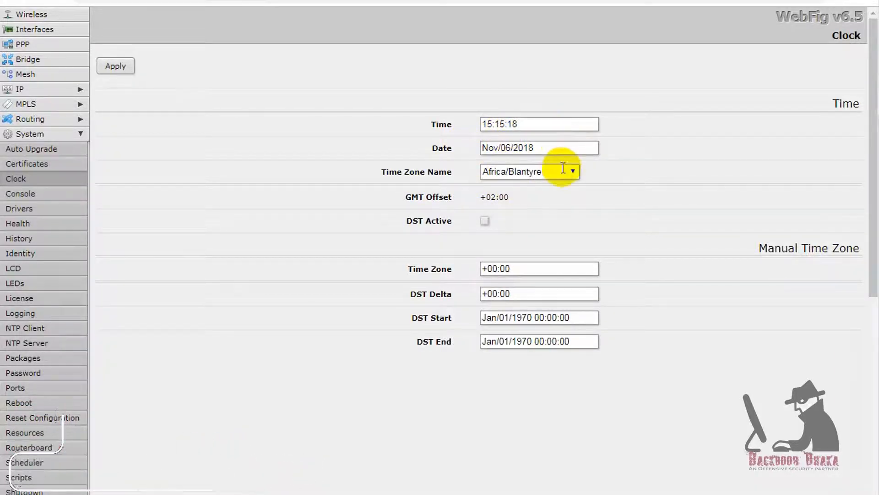
pyautogui.click(572, 172)
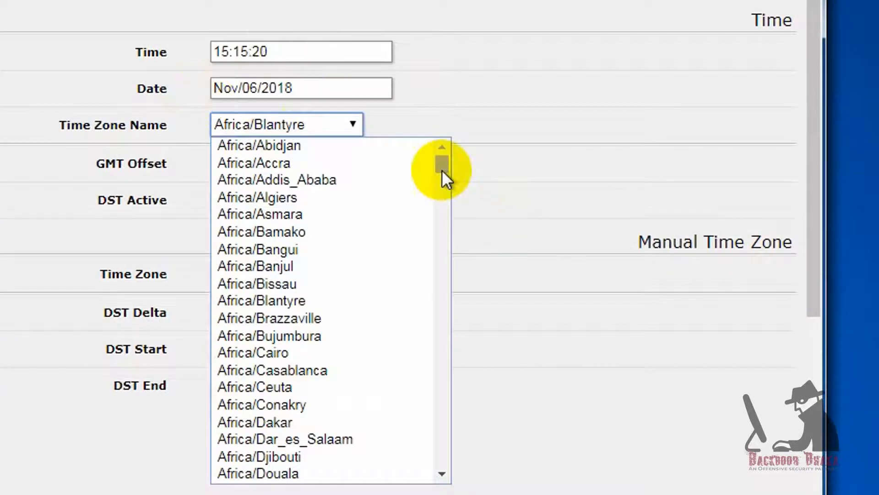
pyautogui.moveTo(442, 172); pyautogui.dragTo(434, 192)
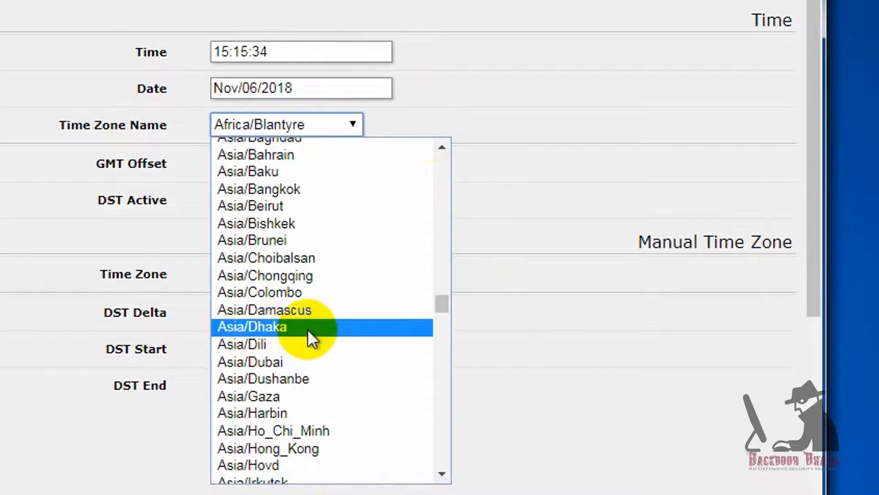
pyautogui.click(307, 329)
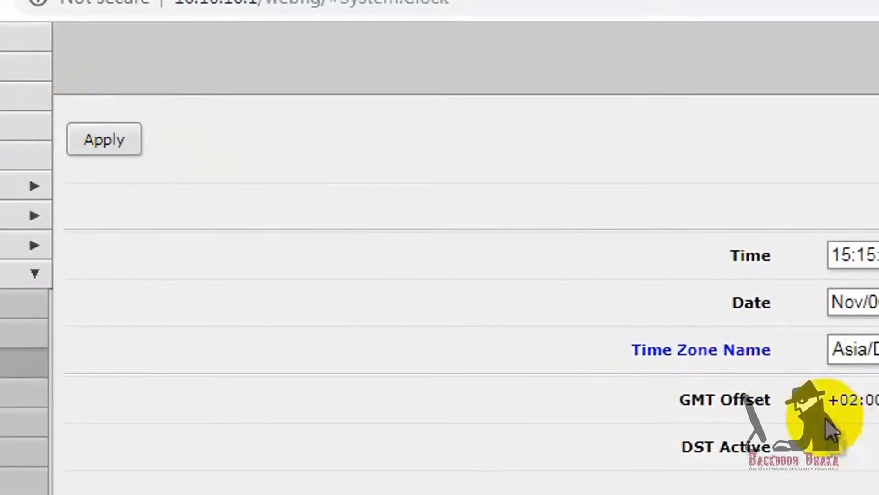
pyautogui.click(117, 143)
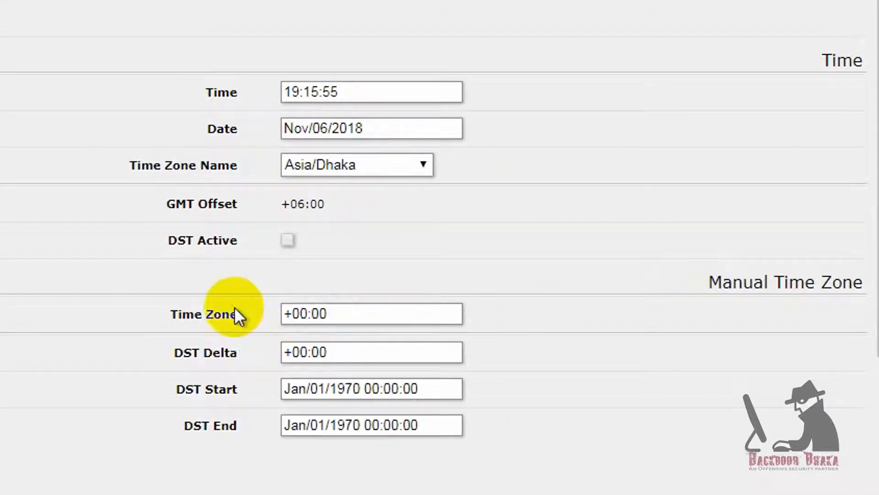
# - Change the manual time zone offset hour to 6, giving +06:00
pyautogui.moveTo(298, 314); pyautogui.dragTo(306, 314)
pyautogui.write('6')
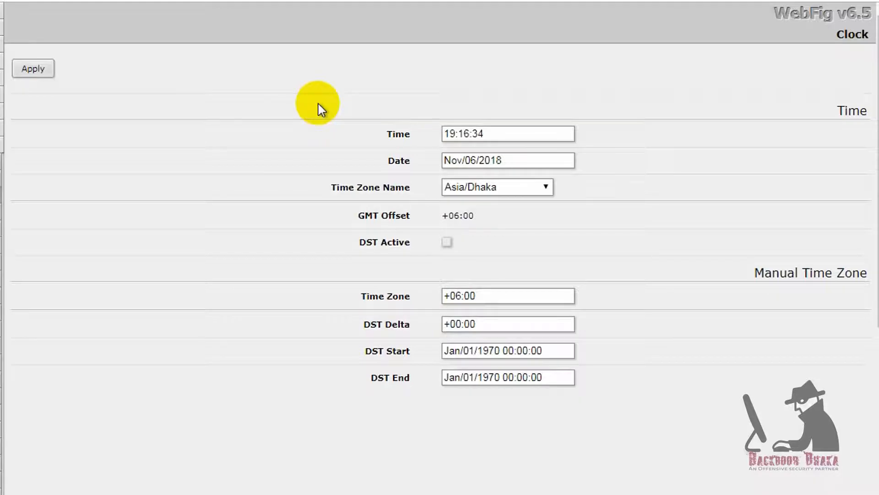
# - Copy bd.pool.ntp.org from the Bangladesh row of pool.ntp.org's Asia zone list
pyautogui.click(231, 9)
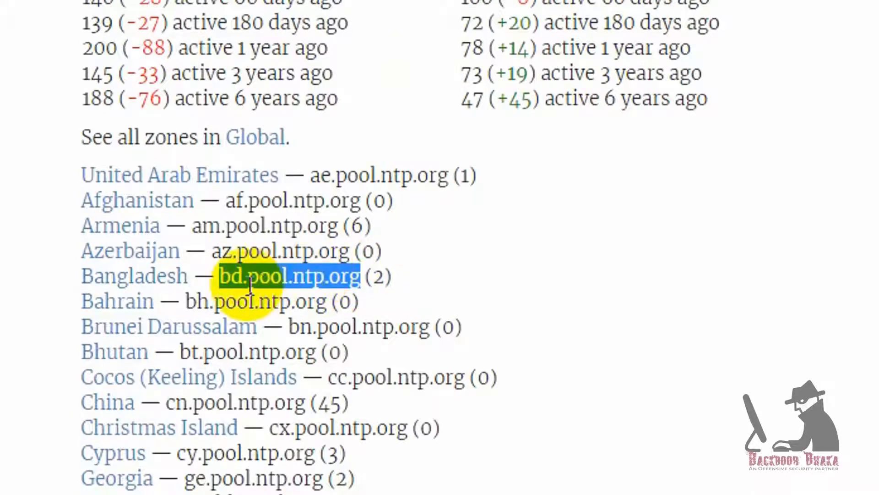
pyautogui.rightClick(328, 276)
pyautogui.click(399, 302)
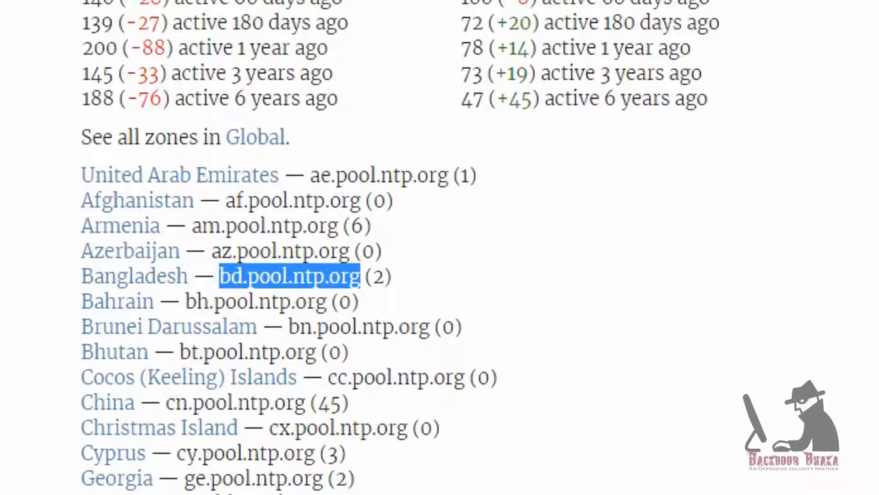
pyautogui.click(138, 492)
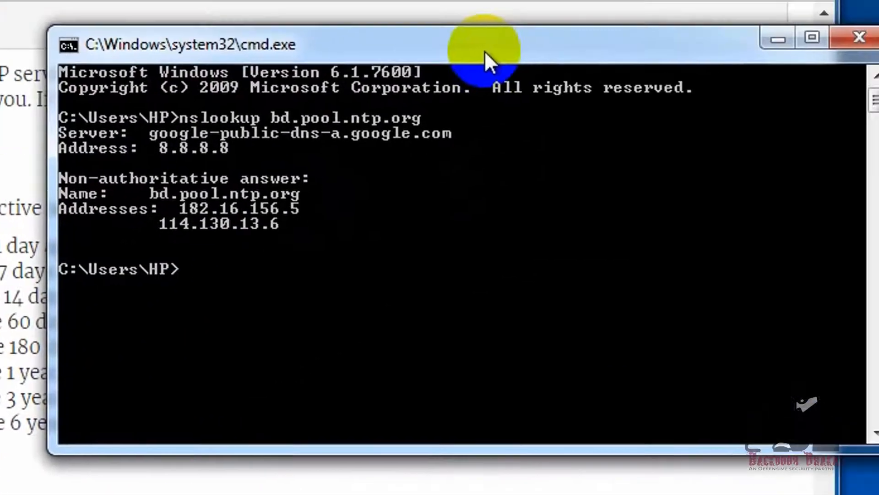
# - Reposition the Command Prompt showing bd.pool.ntp.org resolved to 182.16.156.5 and 114.130.13.6
pyautogui.moveTo(484, 50); pyautogui.dragTo(229, 145)
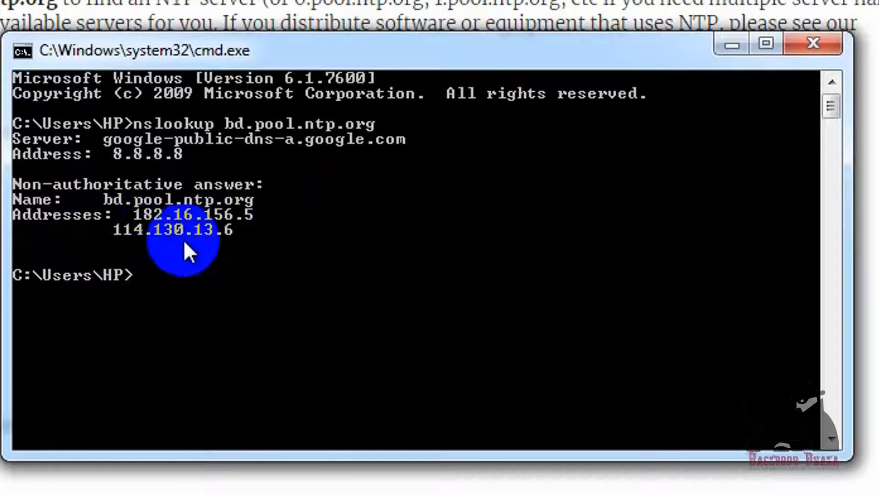
pyautogui.moveTo(316, 45); pyautogui.dragTo(395, 102)
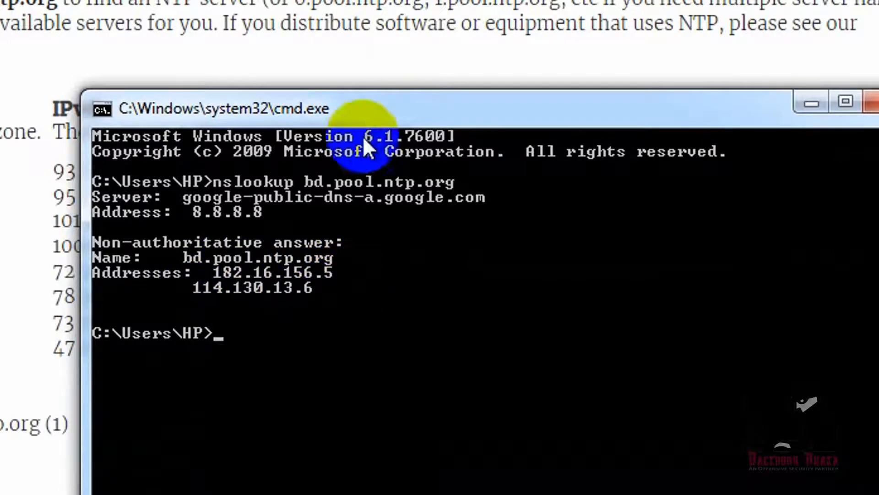
pyautogui.moveTo(360, 109); pyautogui.dragTo(219, 67)
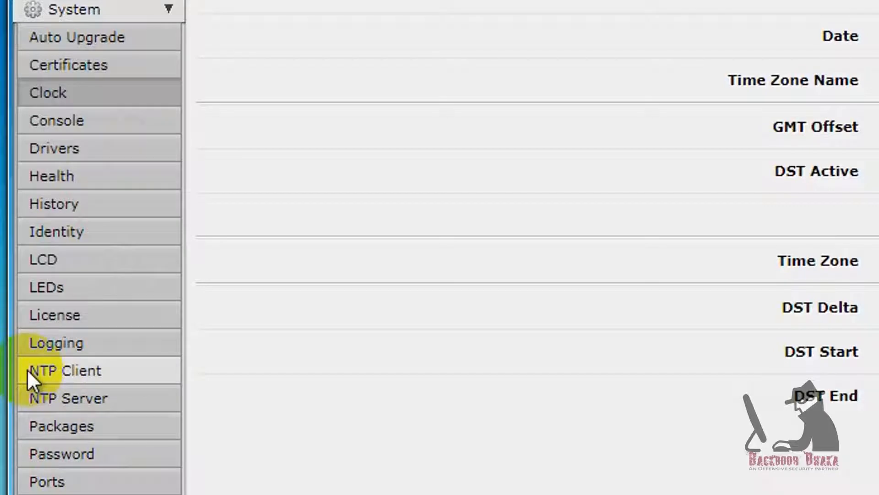
# - Enable the NTP client and set its primary server to 114.130.13.6 copied from nslookup
pyautogui.click(89, 371)
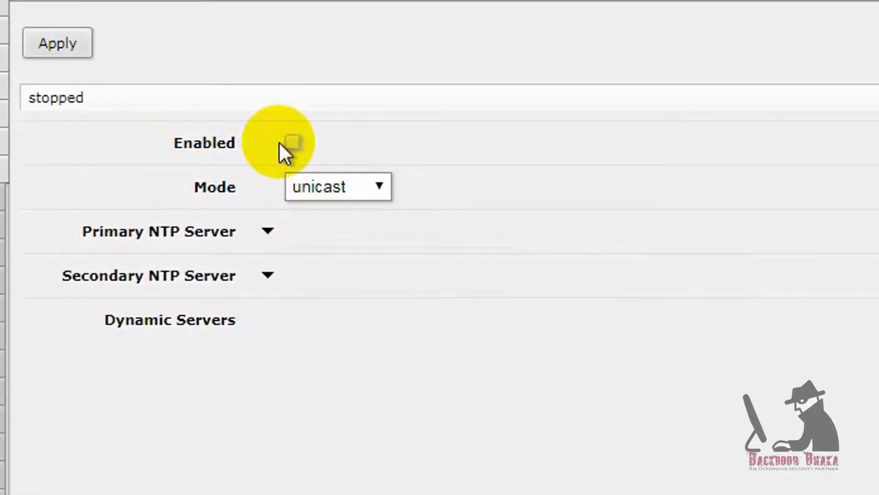
pyautogui.click(292, 143)
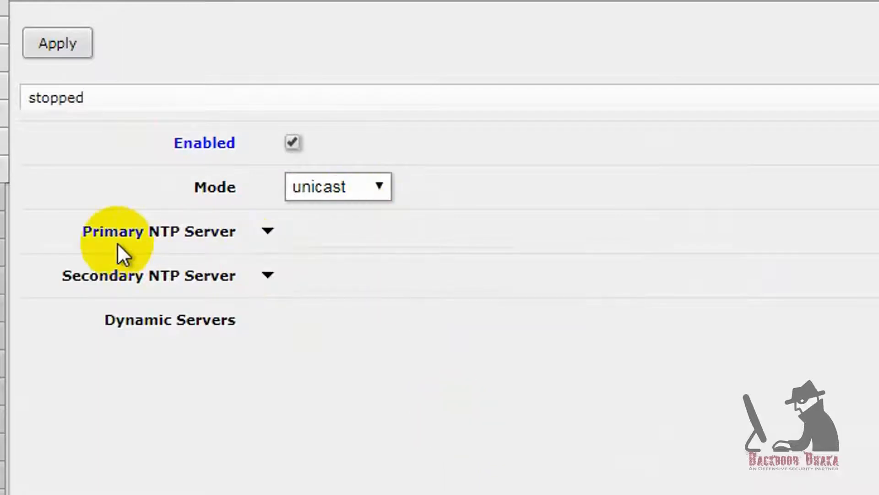
pyautogui.click(267, 232)
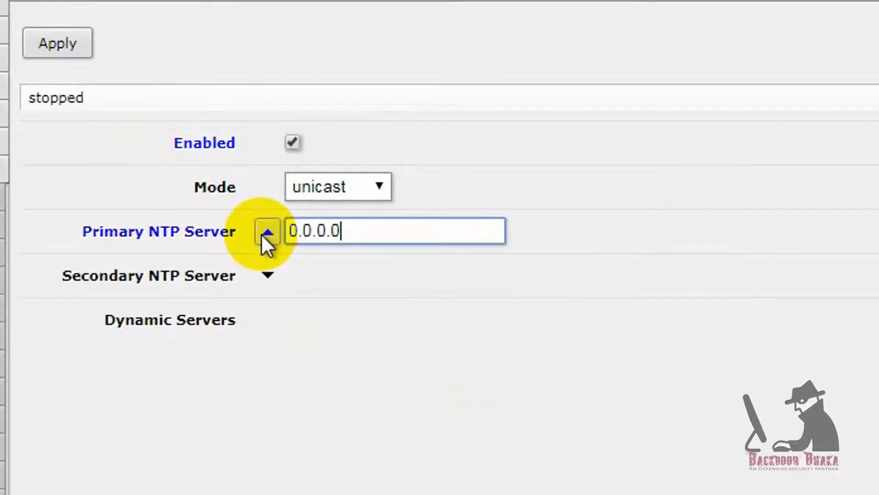
pyautogui.hotkey('alt', 'Tab')
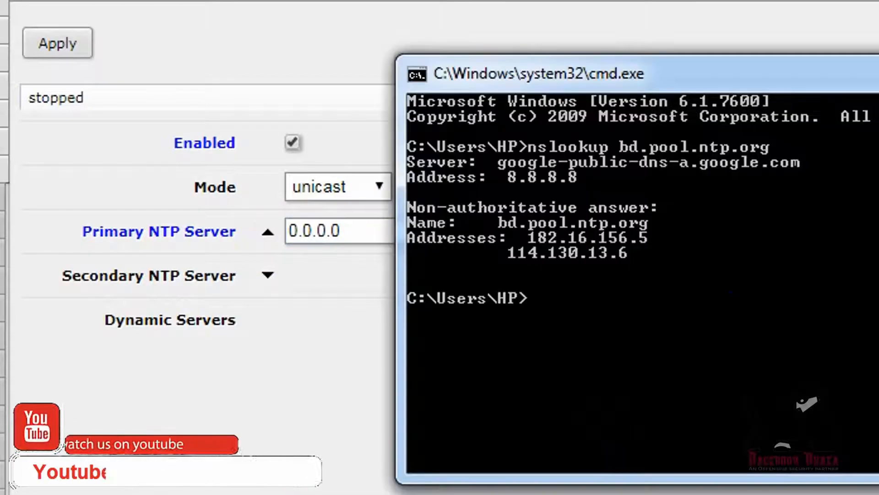
pyautogui.moveTo(587, 78); pyautogui.dragTo(878, 54)
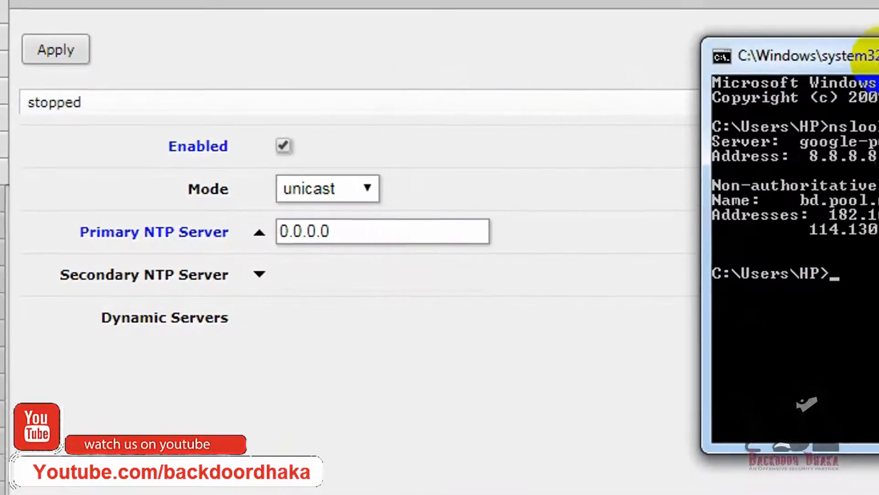
pyautogui.moveTo(716, 230); pyautogui.dragTo(796, 232)
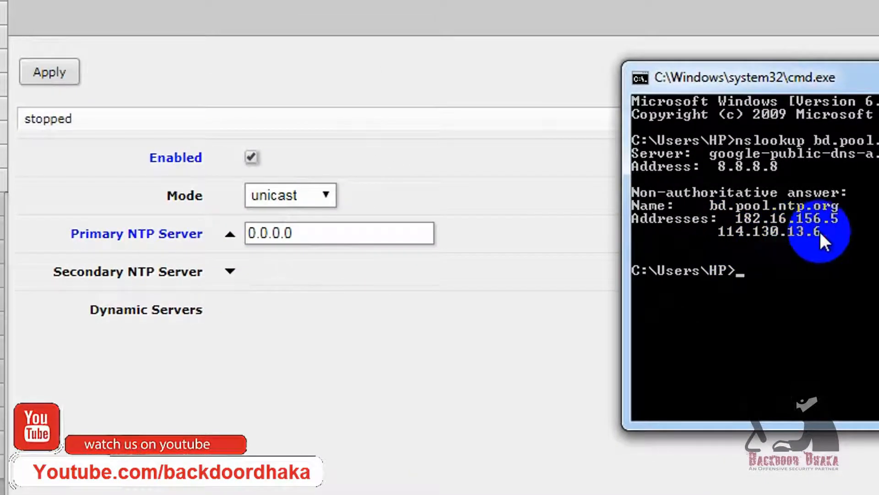
pyautogui.rightClick(821, 235)
pyautogui.click(867, 246)
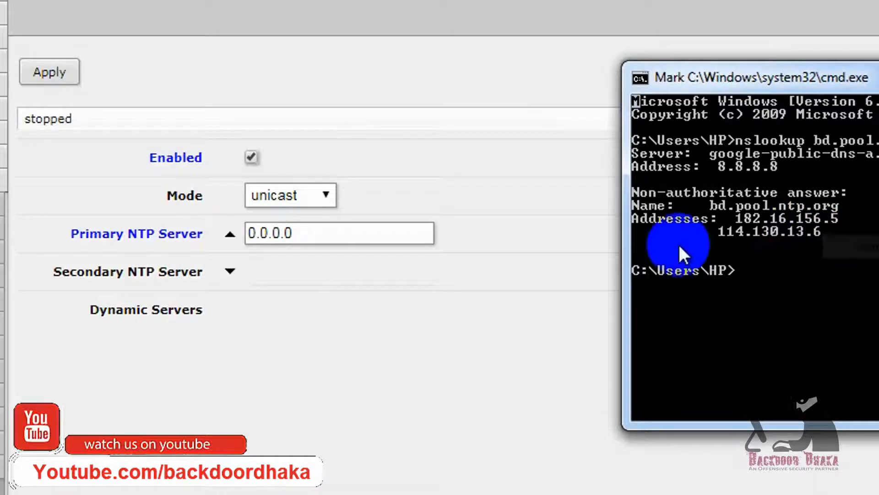
pyautogui.moveTo(717, 230); pyautogui.dragTo(810, 234)
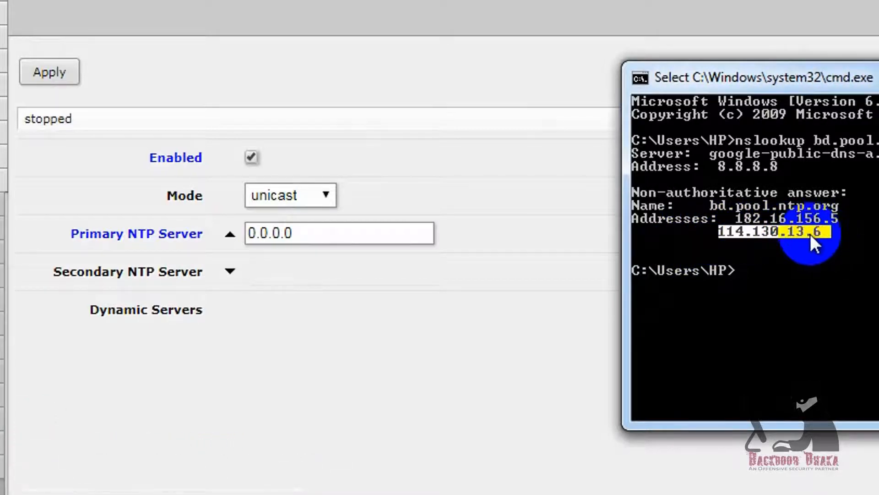
pyautogui.rightClick(810, 233)
pyautogui.tripleClick(321, 236)
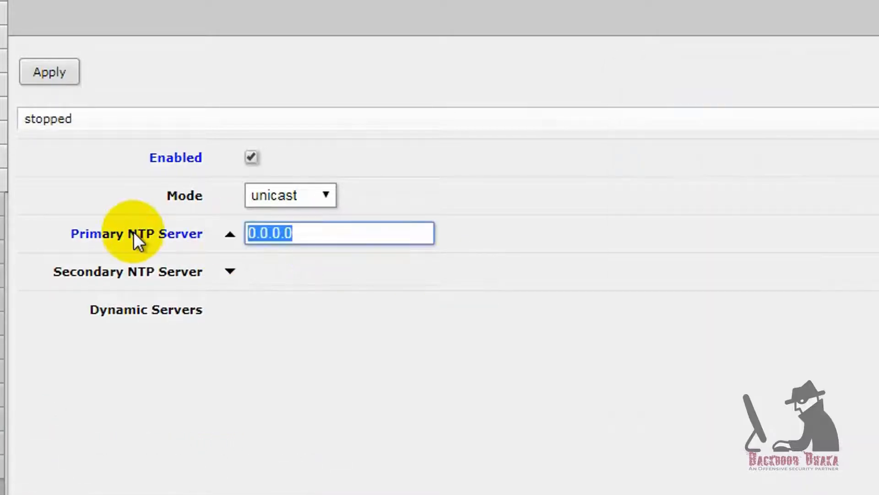
pyautogui.hotkey('ctrl', 'v')
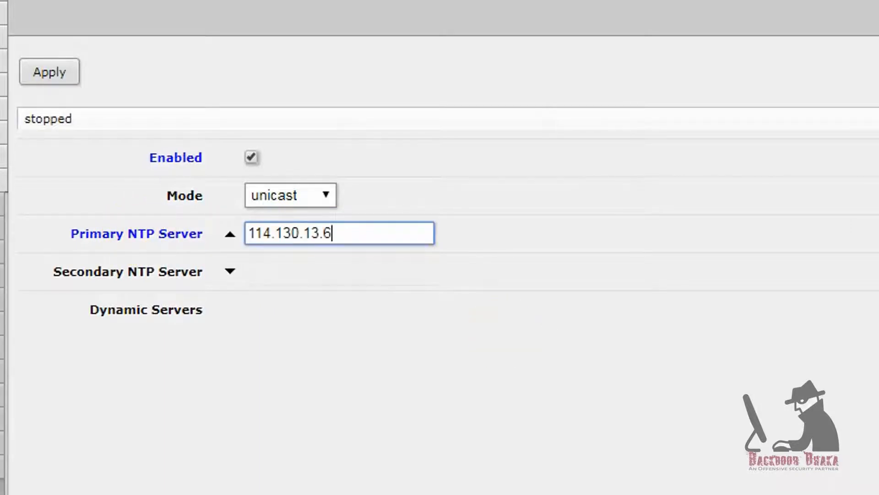
# - Set the secondary NTP server to 182.16.156.5 and apply the NTP client settings
pyautogui.hotkey('alt', 'Tab')
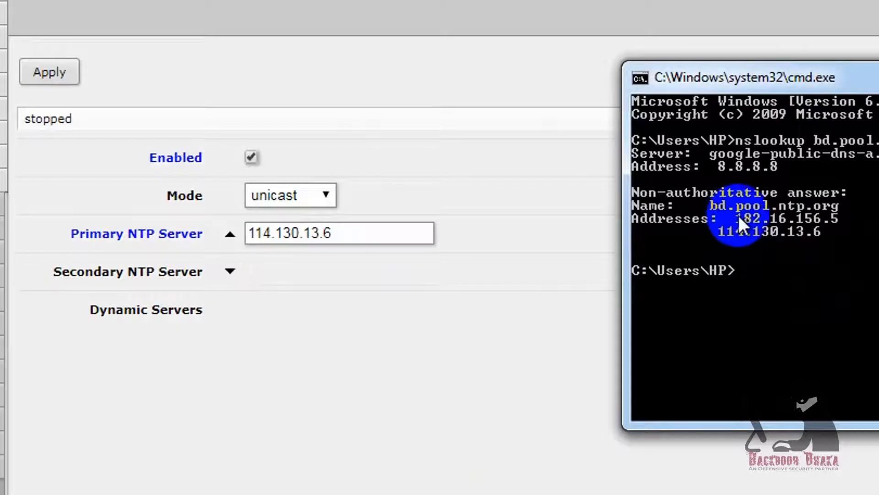
pyautogui.rightClick(779, 227)
pyautogui.click(839, 240)
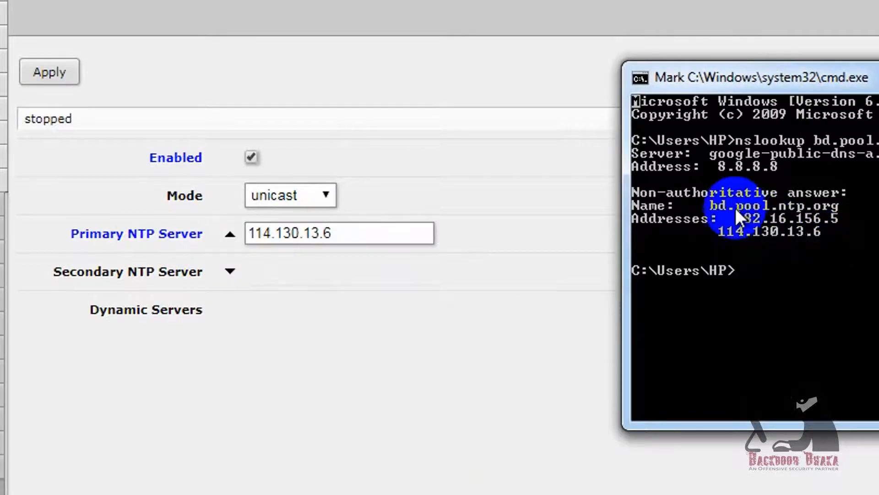
pyautogui.moveTo(736, 214); pyautogui.dragTo(834, 213)
pyautogui.press('Return')
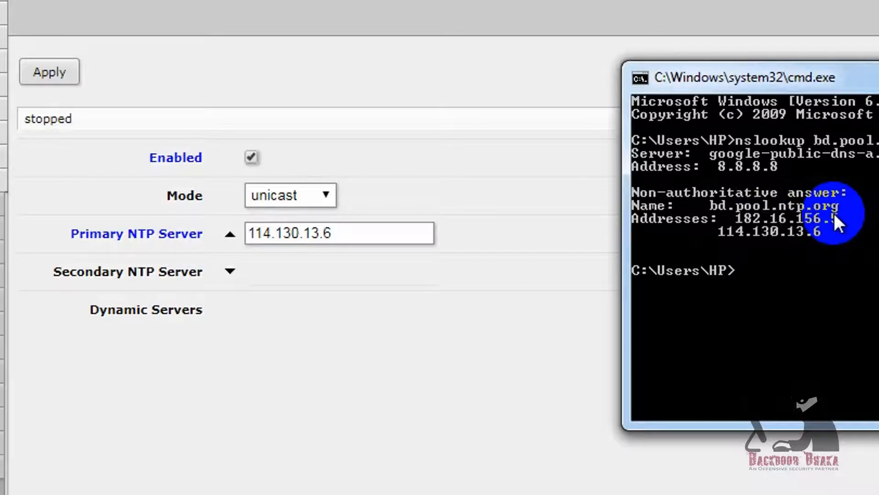
pyautogui.click(230, 271)
pyautogui.click(343, 273)
pyautogui.hotkey('ctrl', 'a')
pyautogui.write('182.16.156.5')
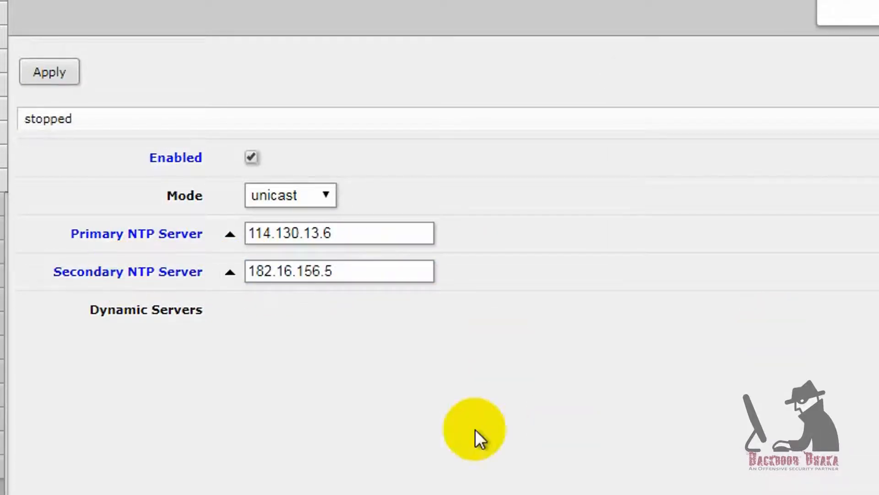
pyautogui.click(54, 81)
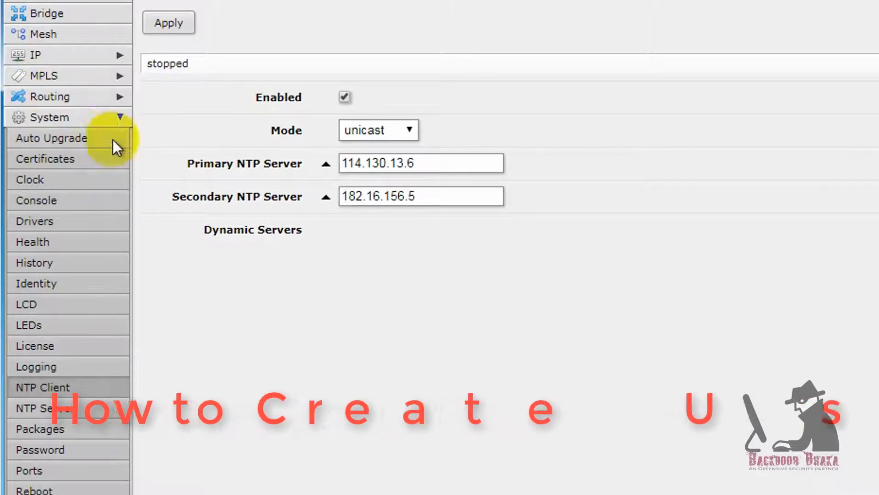
# - Open System > Users and start a new user with a chosen name in group full
pyautogui.click(112, 118)
pyautogui.click(117, 120)
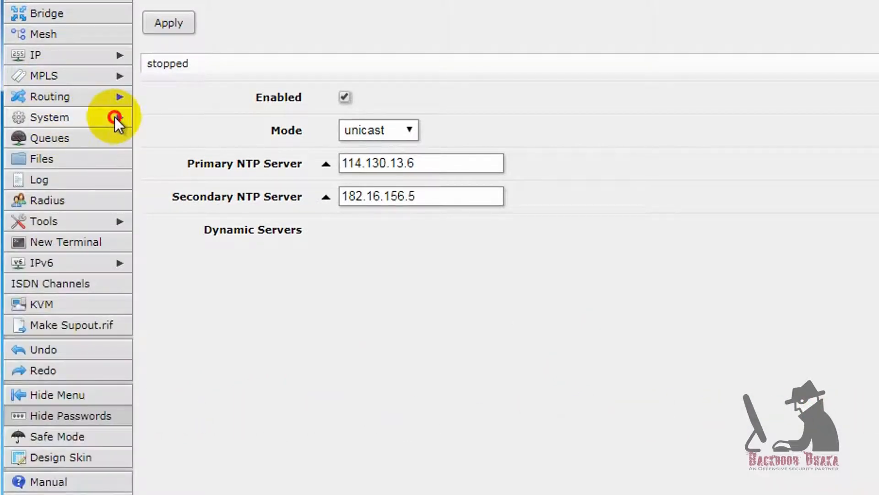
pyautogui.scroll(-10, 80, 303)
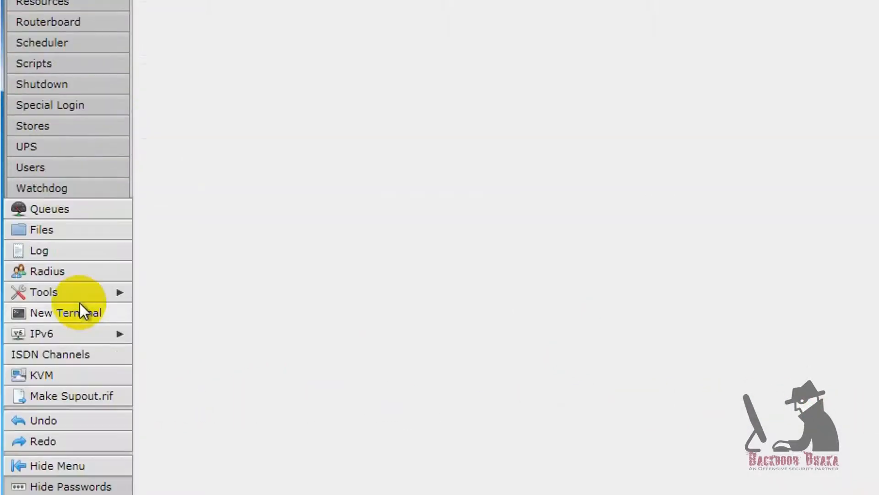
pyautogui.click(29, 169)
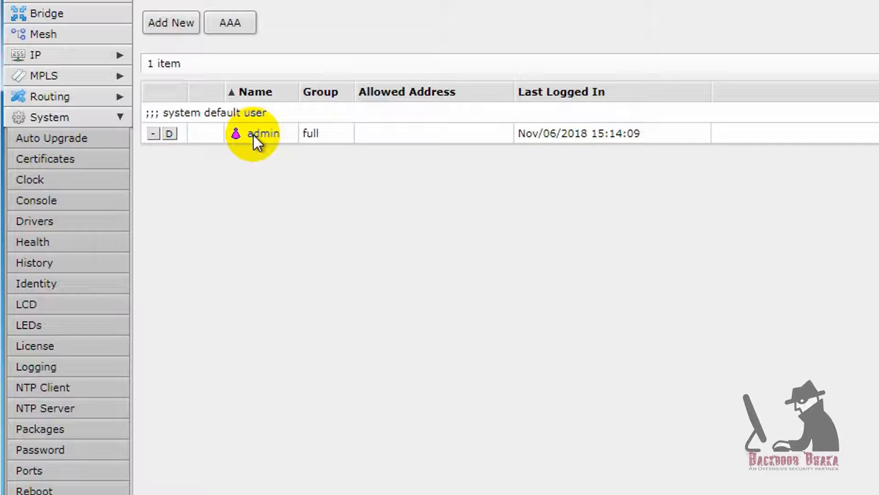
pyautogui.click(166, 24)
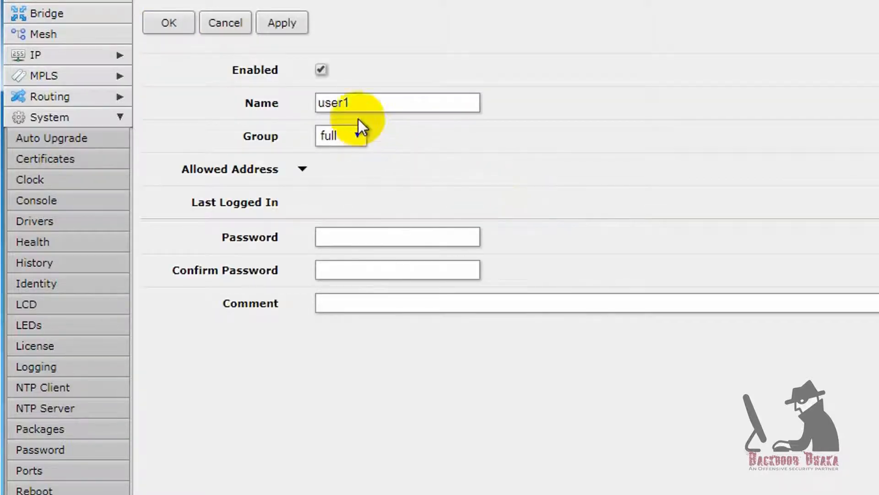
pyautogui.moveTo(355, 103); pyautogui.dragTo(194, 98)
pyautogui.write('monir')
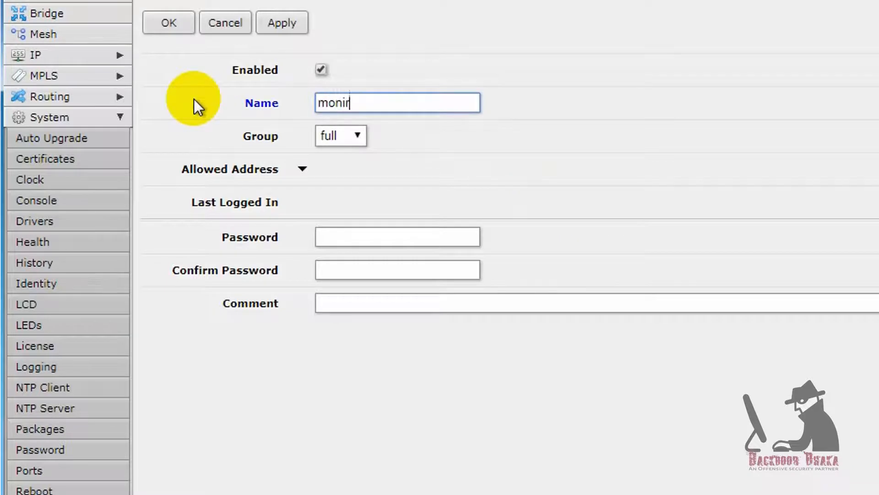
pyautogui.click(351, 136)
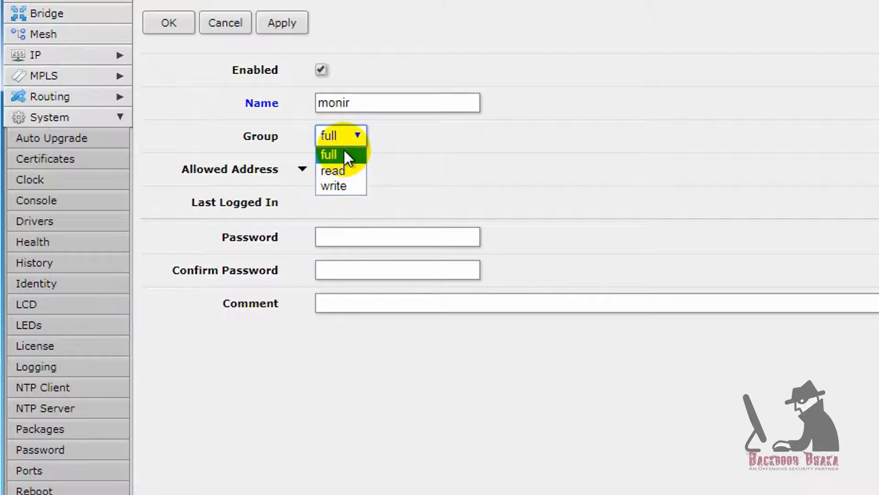
pyautogui.click(344, 154)
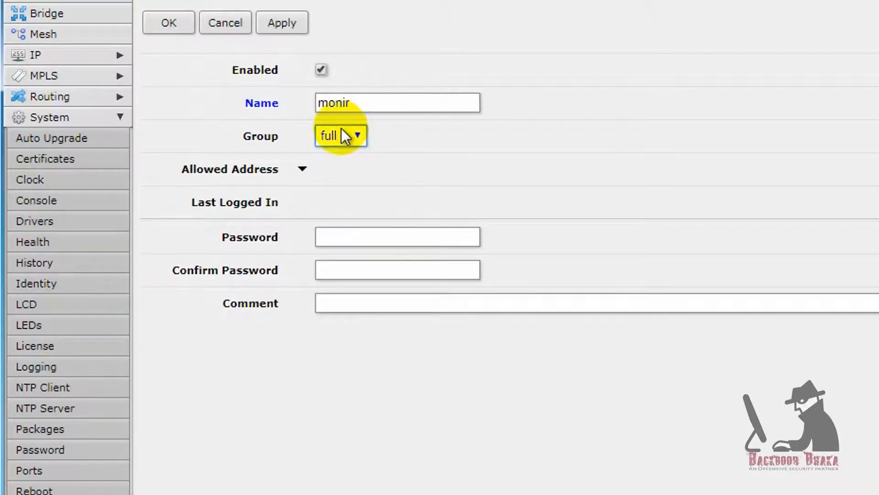
# - Give the new user a password and comment 'like as admin', save it, then open admin
pyautogui.click(353, 234)
pyautogui.write('1234')
pyautogui.press('Tab')
pyautogui.write('1234')
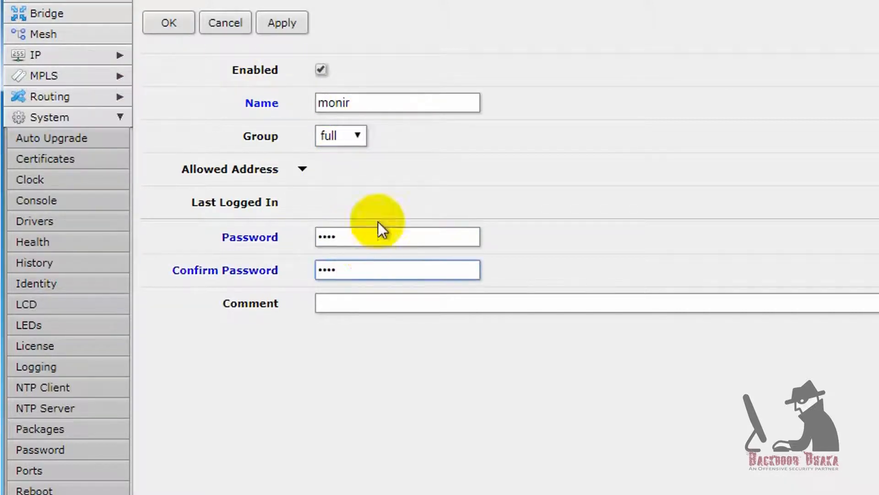
pyautogui.click(359, 306)
pyautogui.write('like as admin')
pyautogui.click(269, 27)
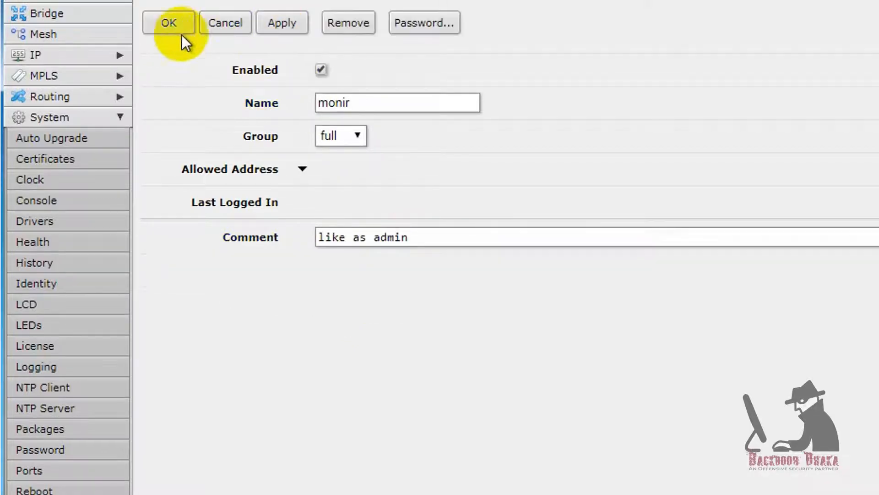
pyautogui.click(169, 29)
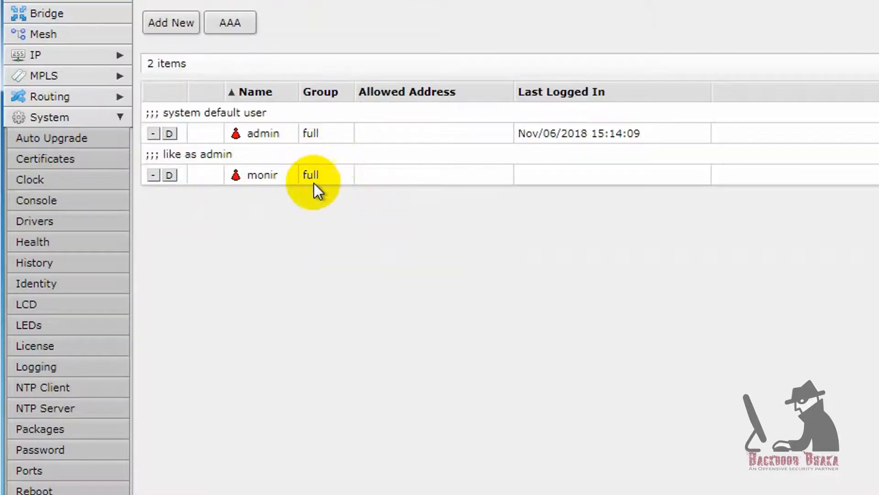
pyautogui.click(267, 137)
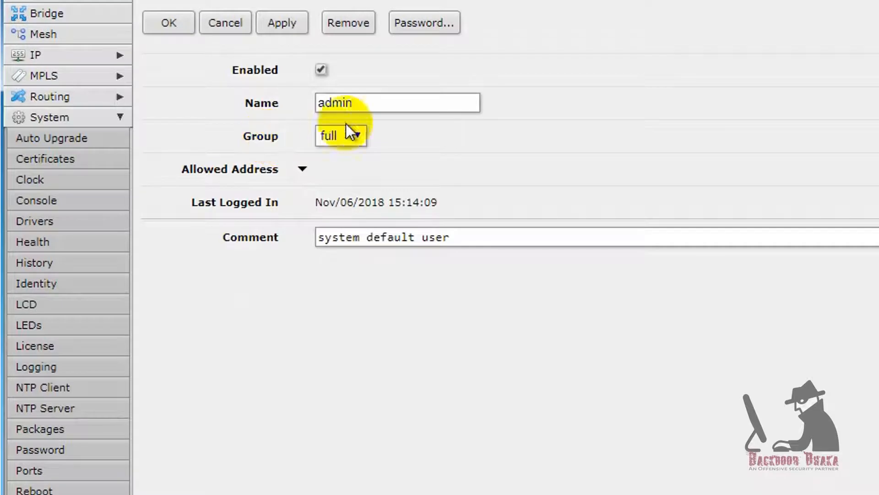
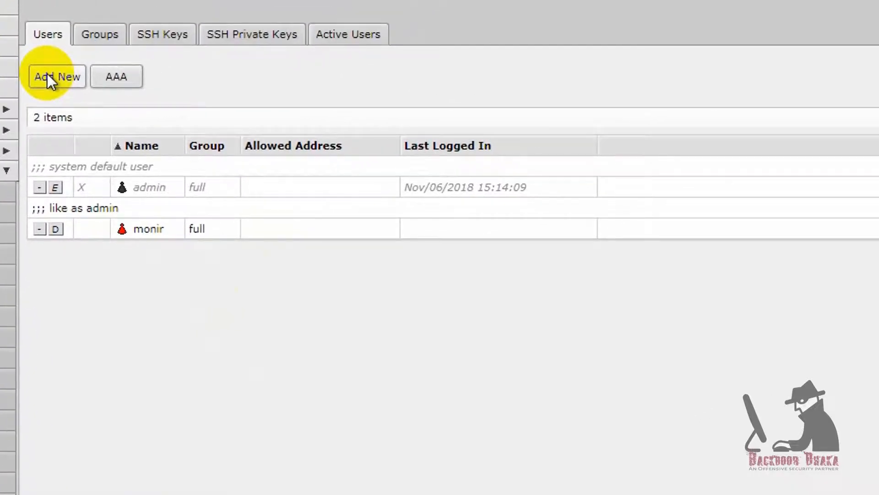
# - Look over the user groups, SSH private keys, SSH keys and active users, then return to Users
pyautogui.click(109, 36)
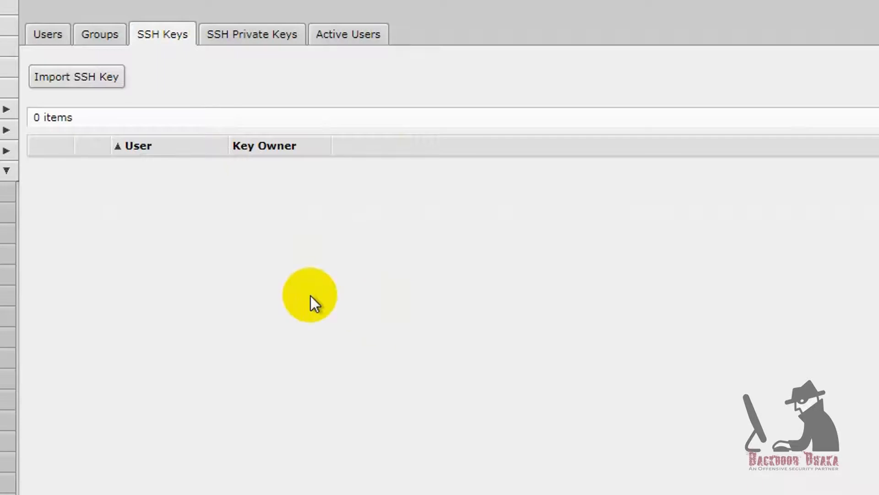
pyautogui.click(250, 36)
pyautogui.click(165, 34)
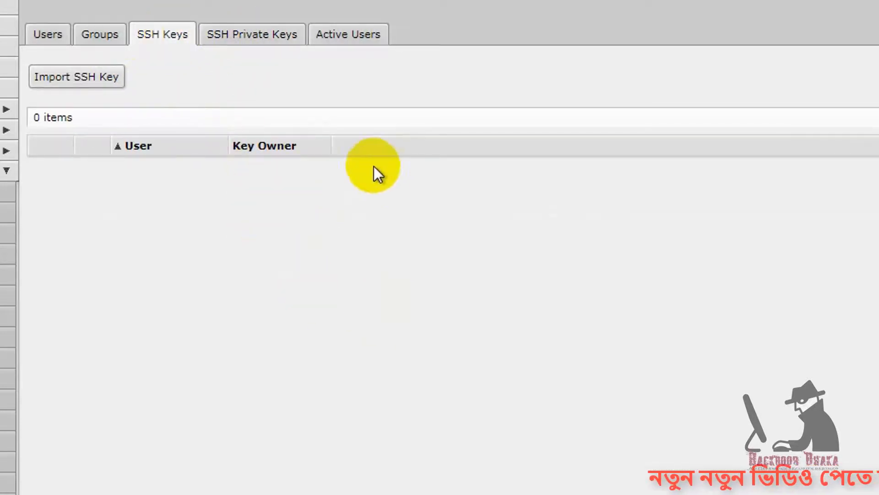
pyautogui.click(348, 35)
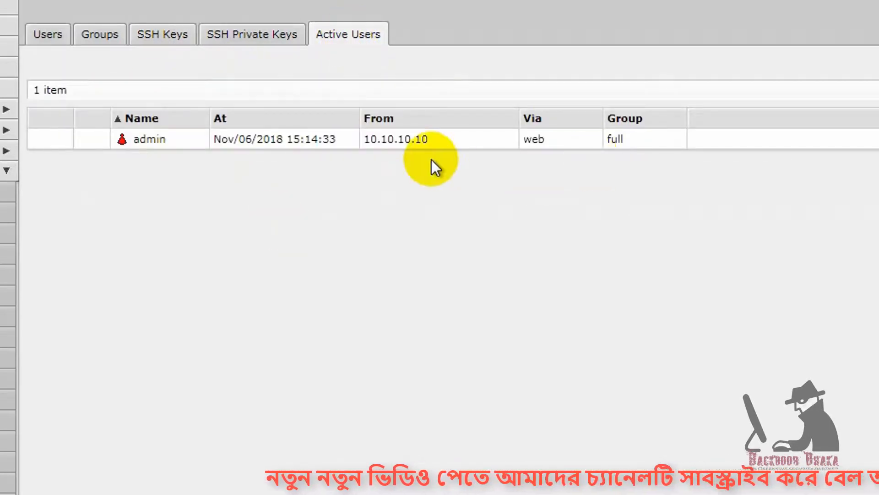
pyautogui.click(49, 35)
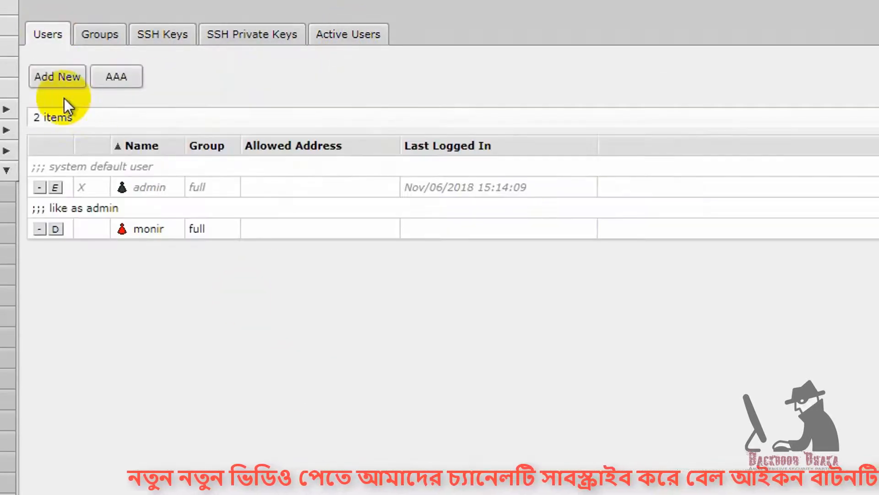
# - Add user sohel in the read group with a password and save it
pyautogui.click(60, 82)
pyautogui.doubleClick(259, 156)
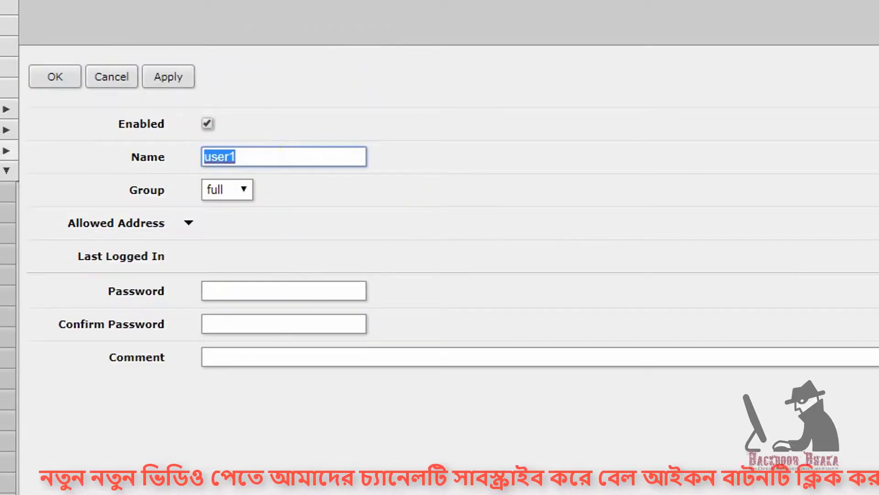
pyautogui.write('sohel')
pyautogui.click(229, 189)
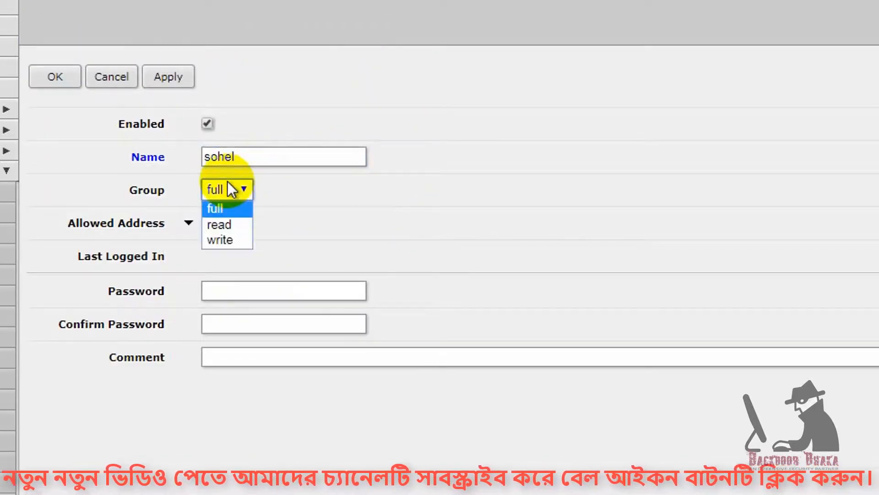
pyautogui.click(220, 223)
pyautogui.click(223, 289)
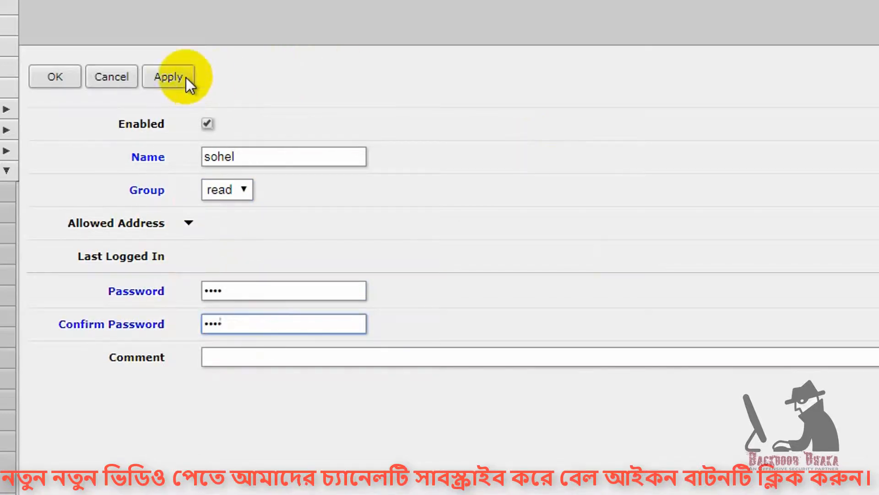
pyautogui.click(184, 78)
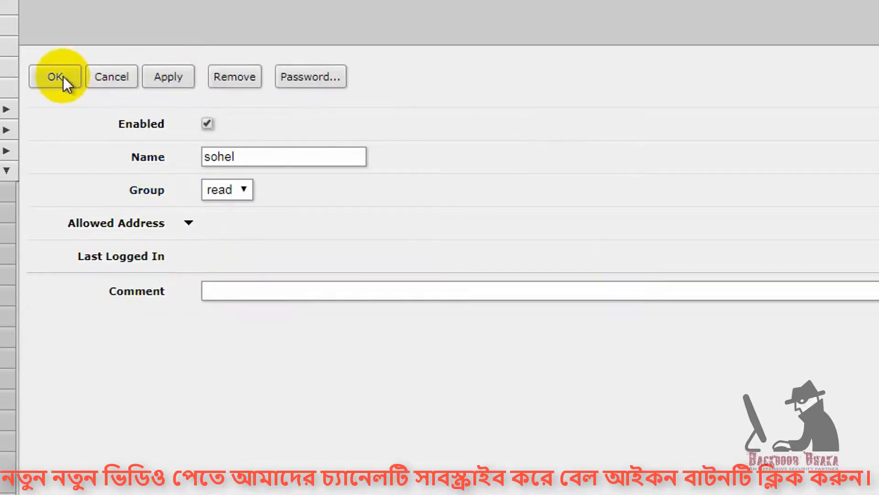
pyautogui.click(62, 76)
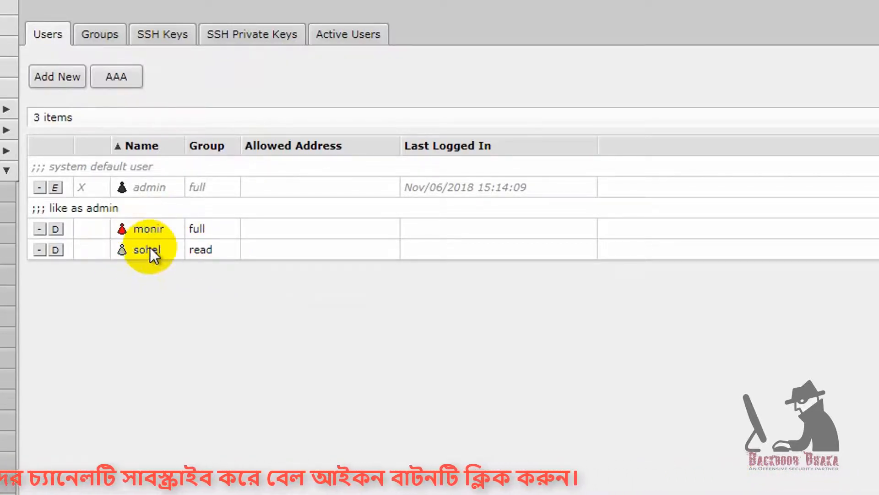
# - Log out of the router and select the prefilled admin login name to replace it
pyautogui.scroll(-5, 5, 389)
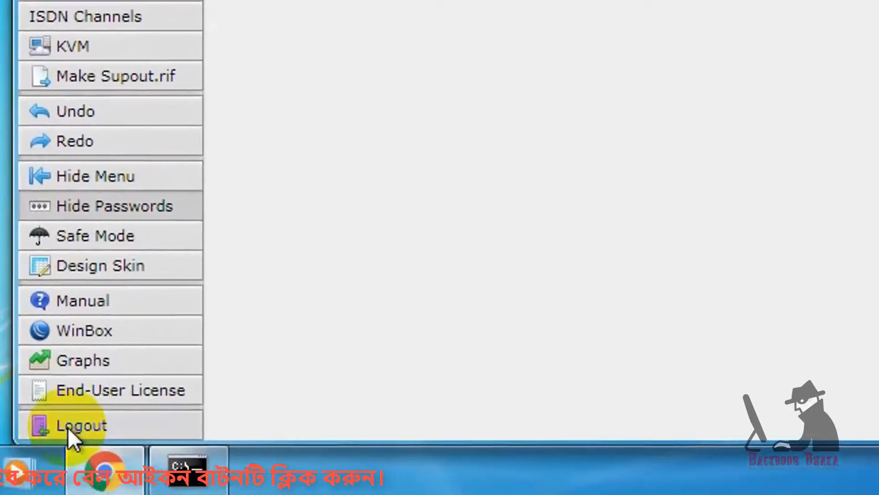
pyautogui.click(63, 423)
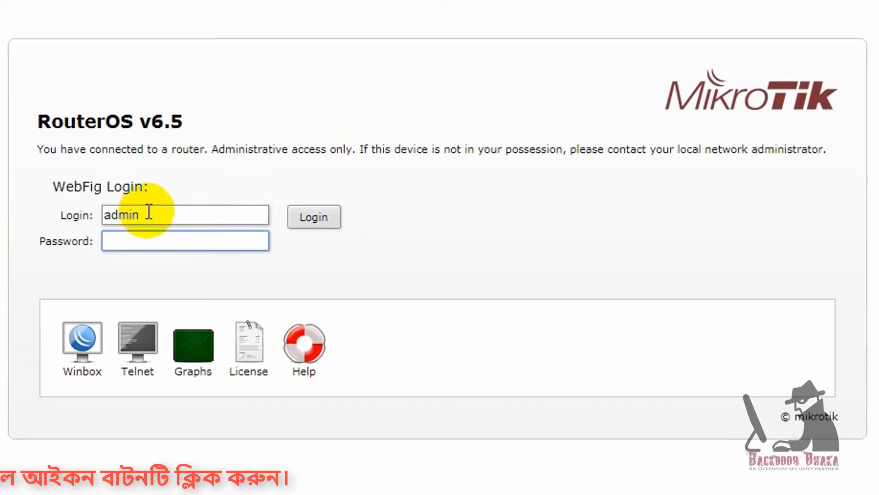
pyautogui.moveTo(154, 212); pyautogui.dragTo(102, 214)
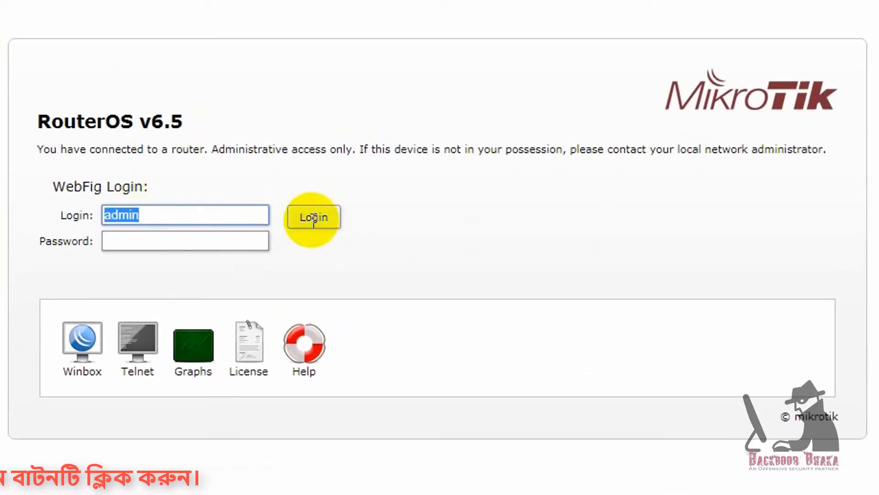
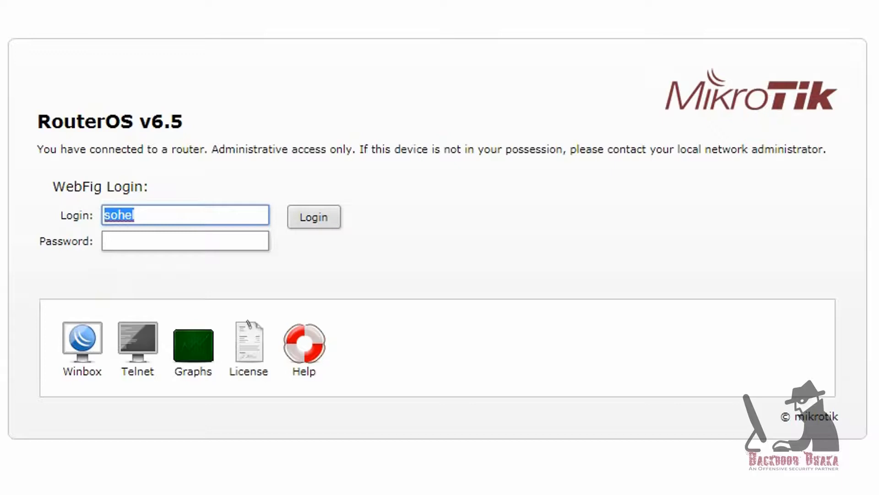
# - Enter the read-only user's password in the login form and log in
pyautogui.click(178, 241)
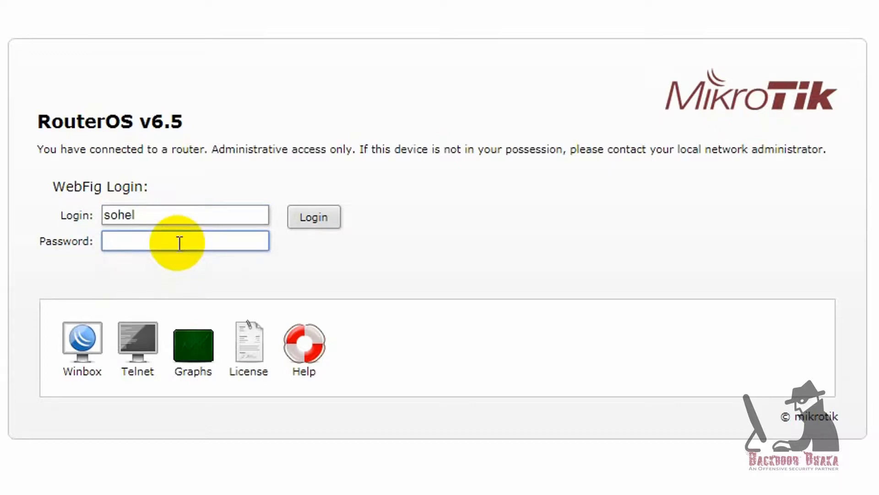
pyautogui.write('12345')
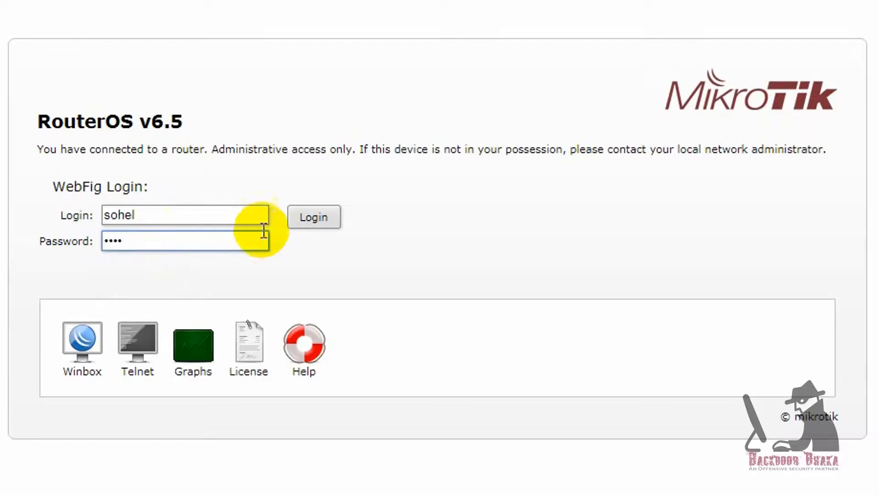
pyautogui.click(310, 217)
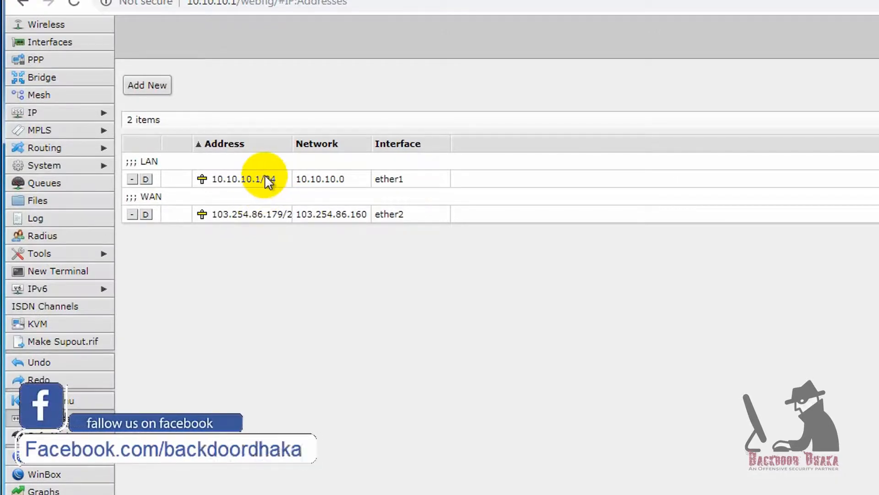
# - Try to disable LAN address 10.10.10.1/24 and dismiss the 'not permitted (9)' error
pyautogui.doubleClick(269, 178)
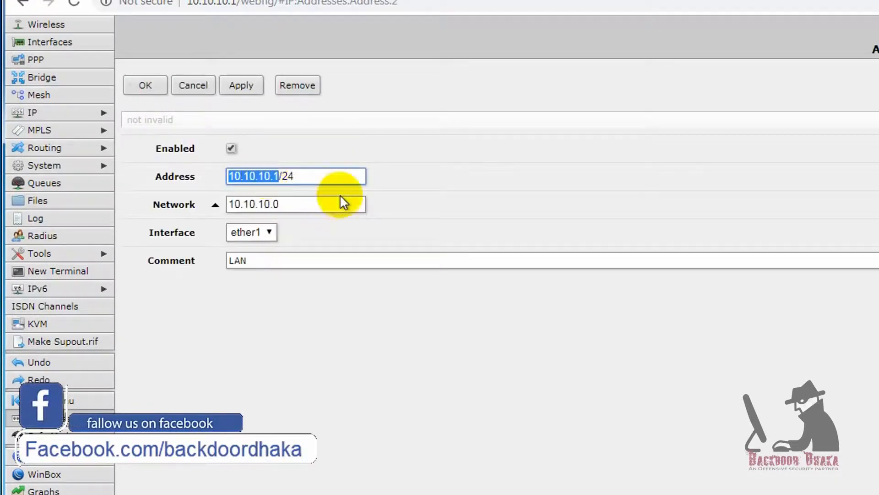
pyautogui.click(231, 147)
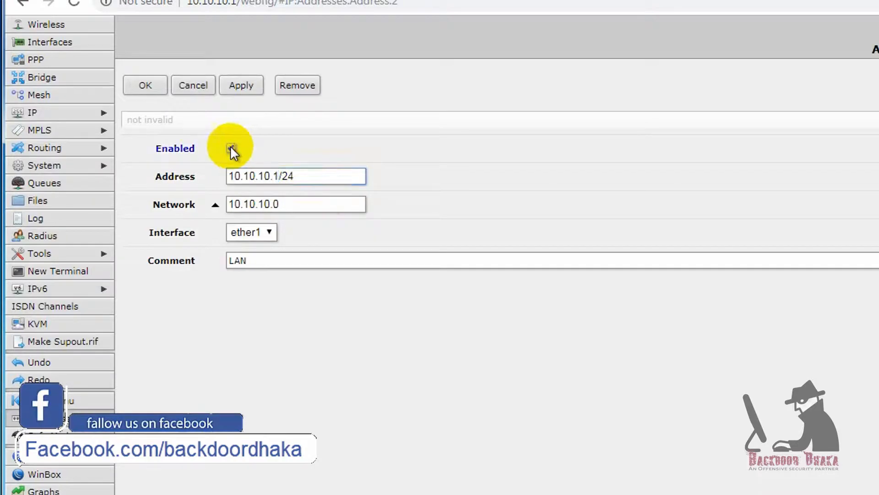
pyautogui.click(243, 85)
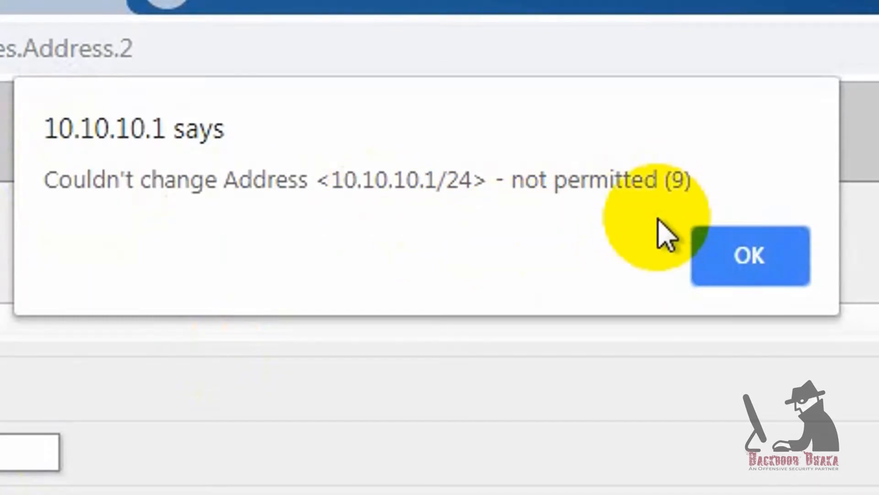
pyautogui.click(751, 251)
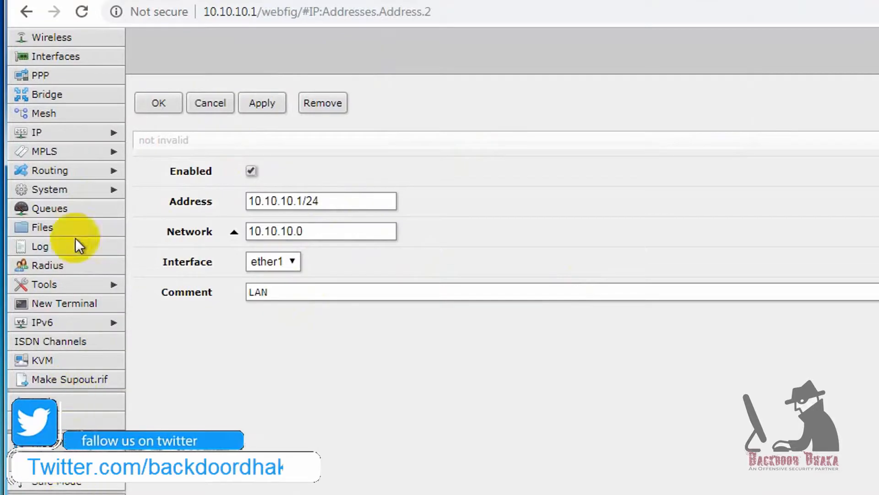
# - Collapse the IP menu and expand the System menu in the sidebar
pyautogui.click(66, 132)
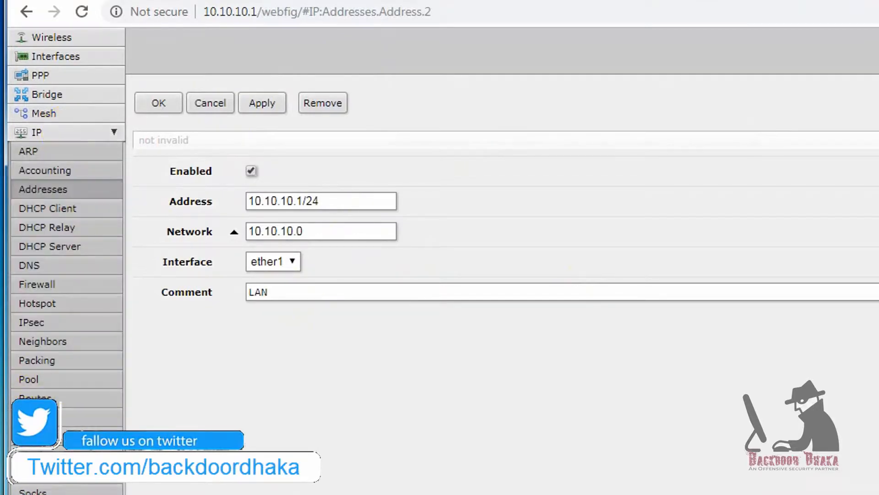
pyautogui.click(115, 133)
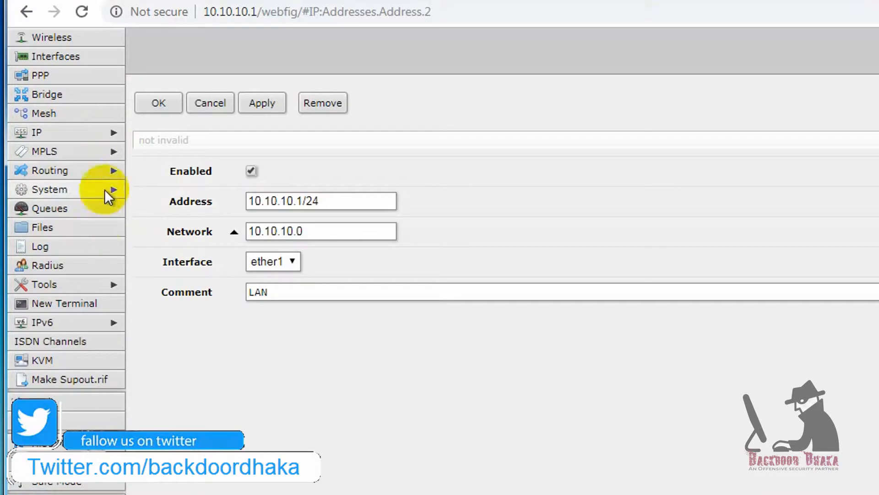
pyautogui.click(104, 188)
pyautogui.scroll(-10, 48, 251)
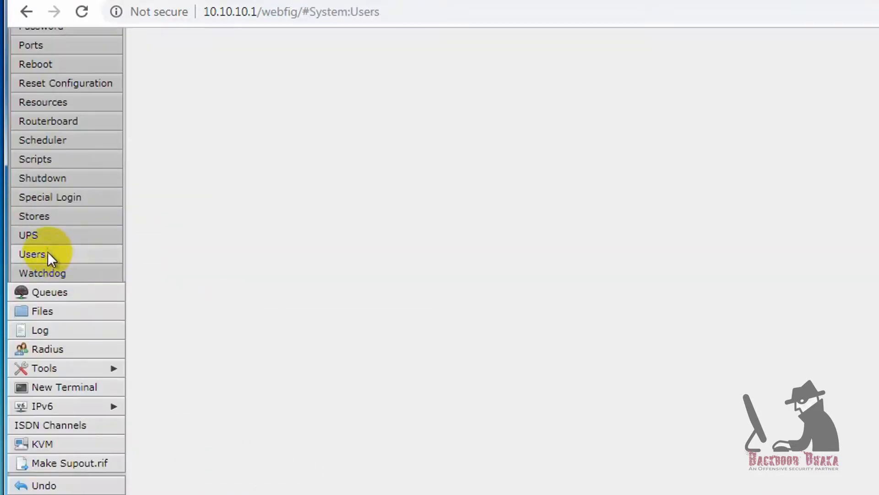
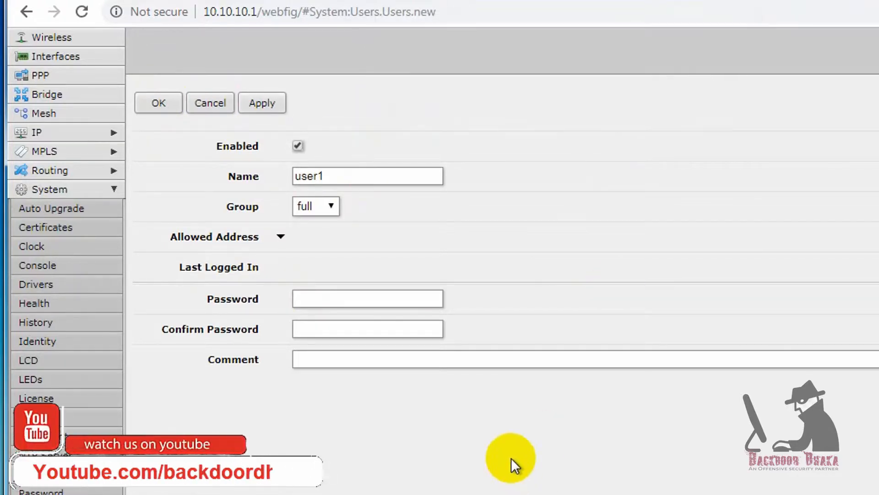
# - Log back in to the router with another administrator account's login name and password
pyautogui.scroll(-10, 94, 375)
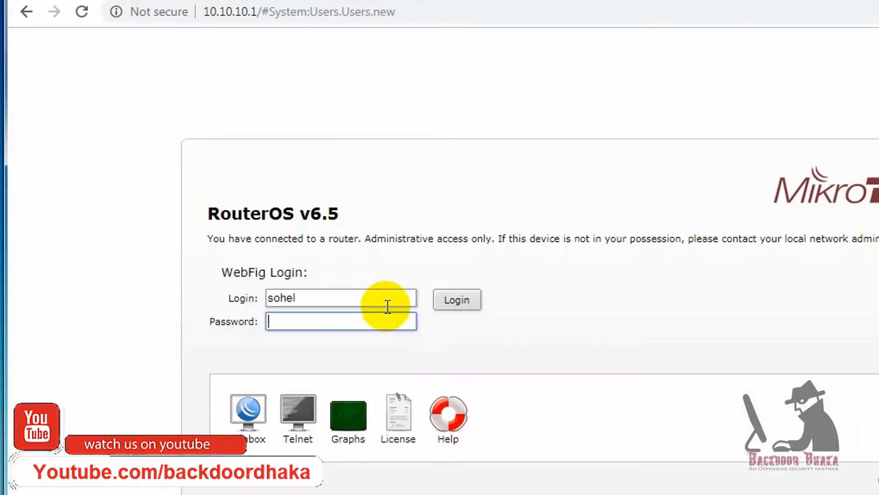
pyautogui.moveTo(314, 298); pyautogui.dragTo(98, 297)
pyautogui.write('monir')
pyautogui.press('Tab')
pyautogui.write('••••')
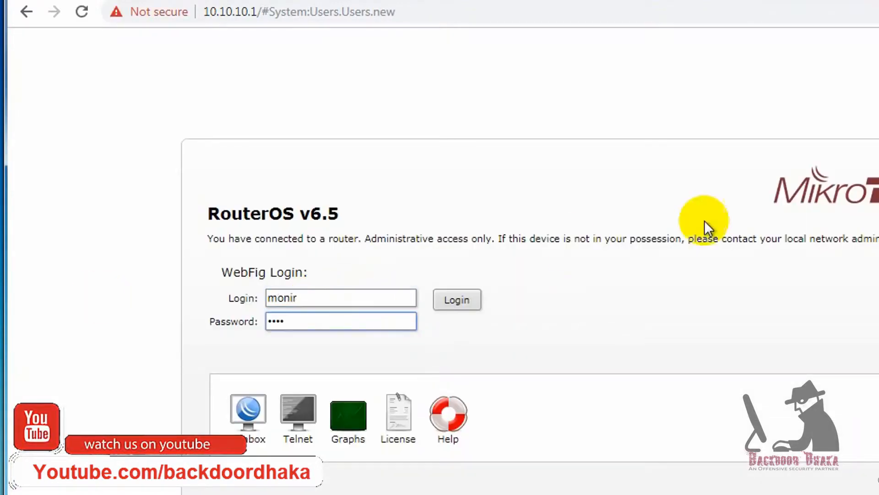
pyautogui.click(458, 301)
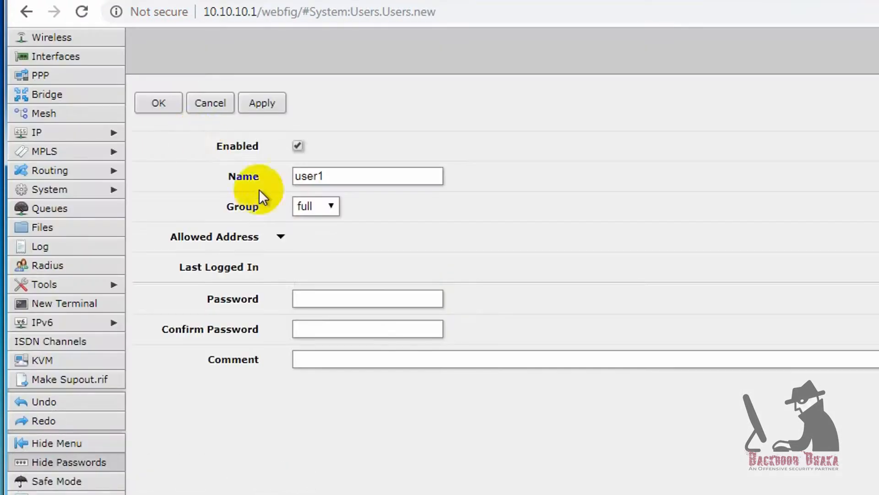
# - Name the new user 'user1', assign the write group, set its password, then apply and close
pyautogui.moveTo(345, 177); pyautogui.dragTo(201, 182)
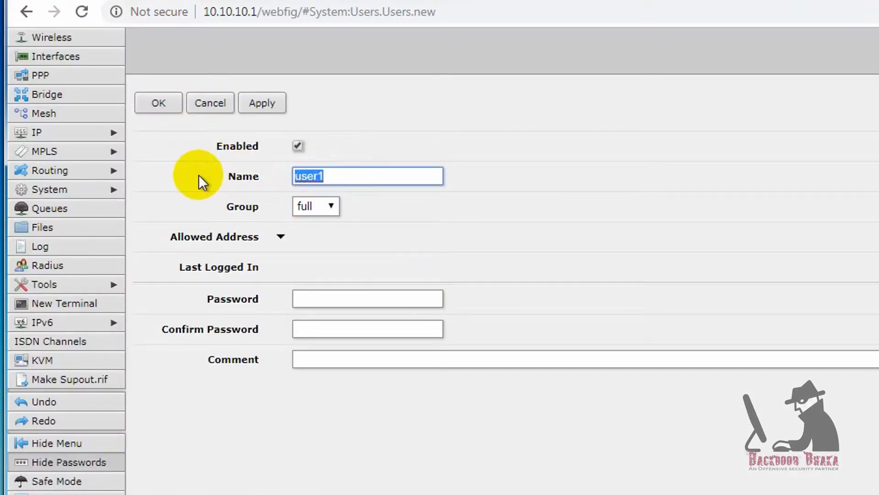
pyautogui.click(324, 206)
pyautogui.click(319, 260)
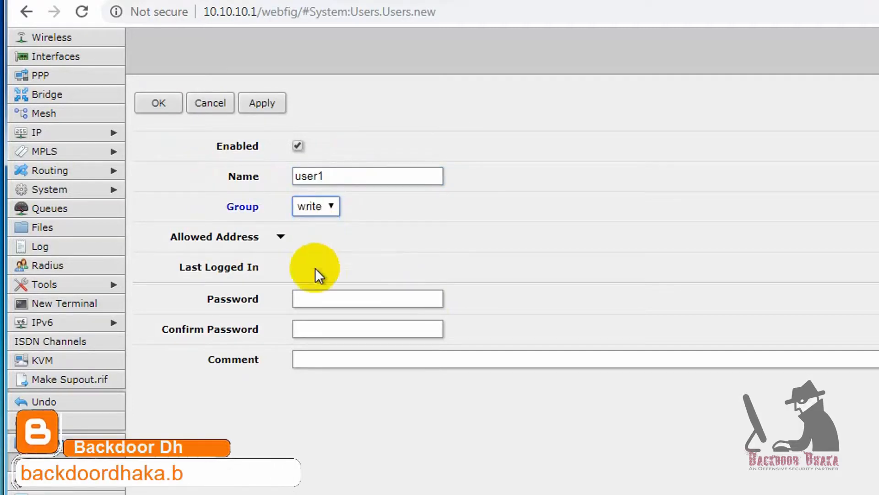
pyautogui.click(315, 298)
pyautogui.write('••••')
pyautogui.press('Tab')
pyautogui.write('••••')
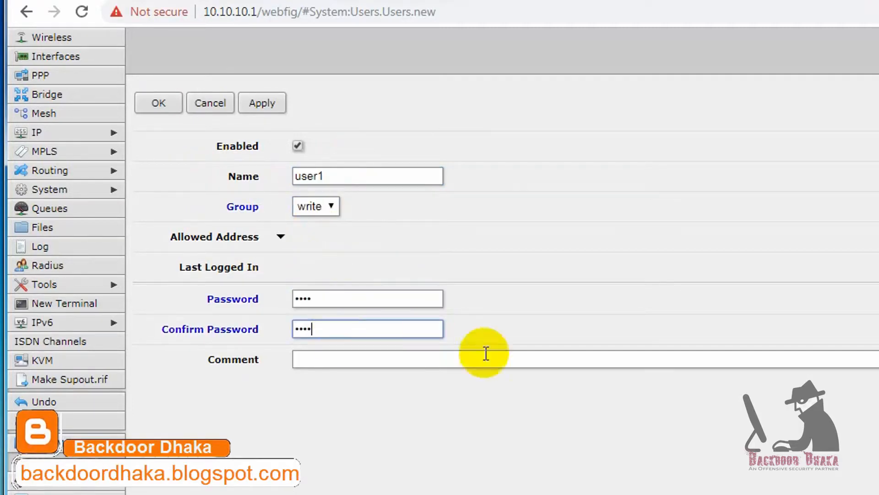
pyautogui.click(256, 103)
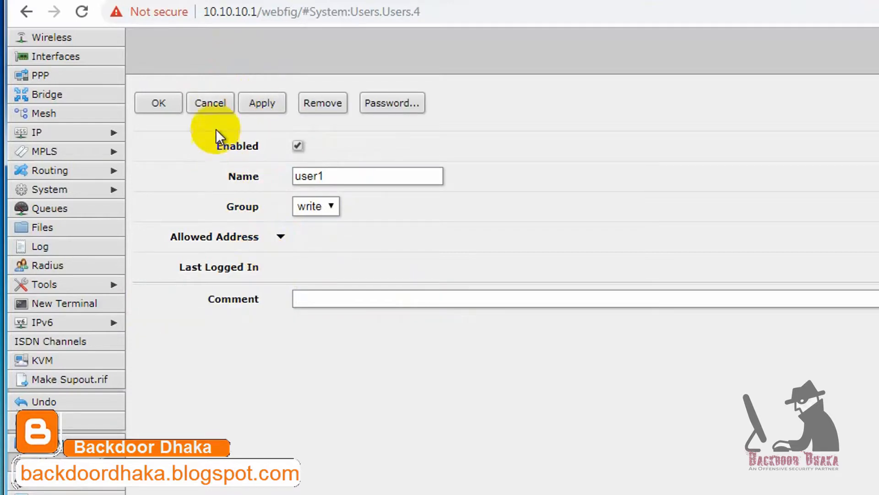
pyautogui.click(164, 104)
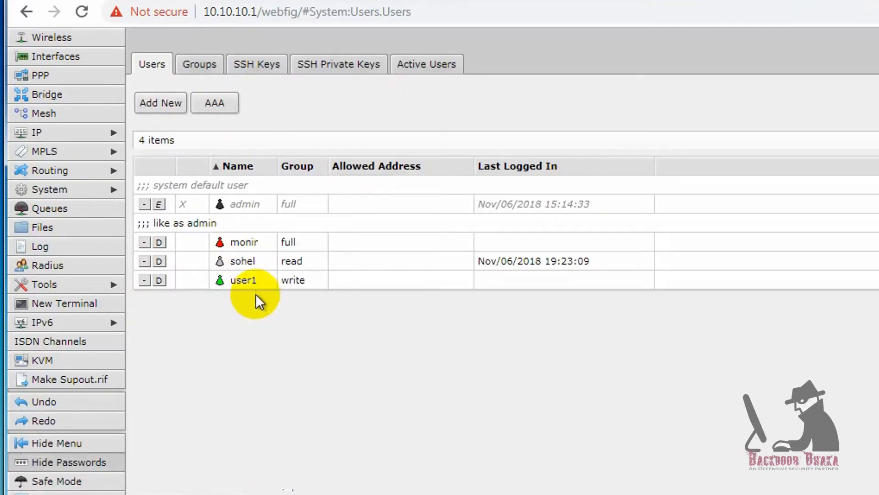